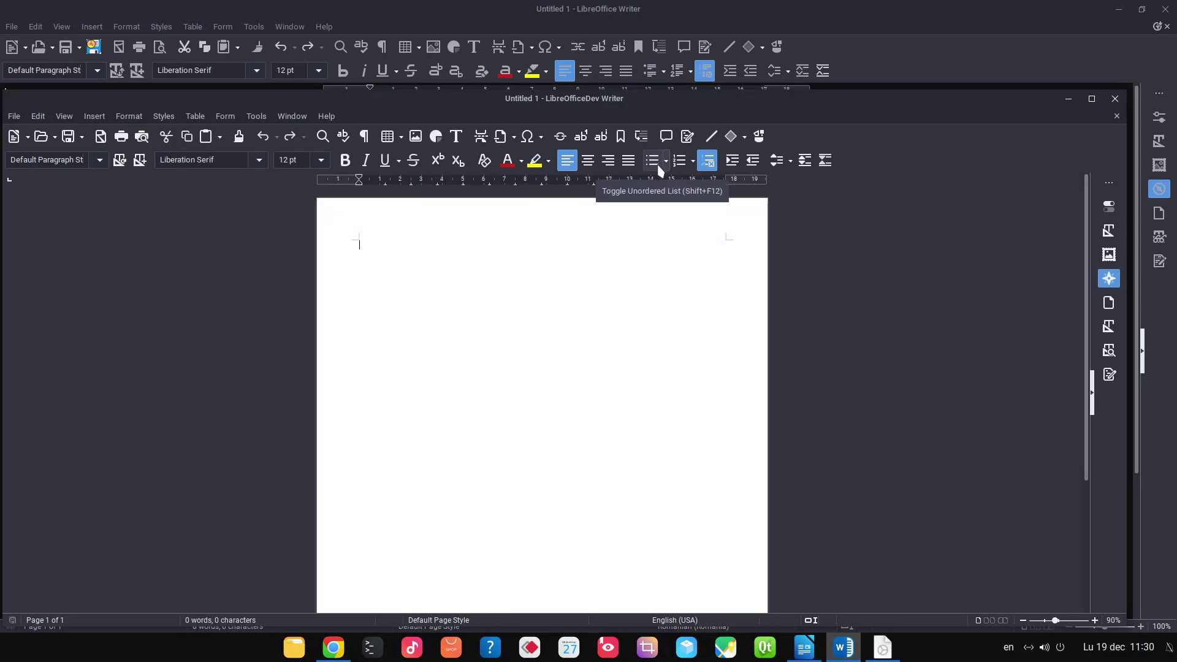
Close the bullet style gallery without applying any bullet style.
{"action": "left_click", "coordinate": [665, 161]}
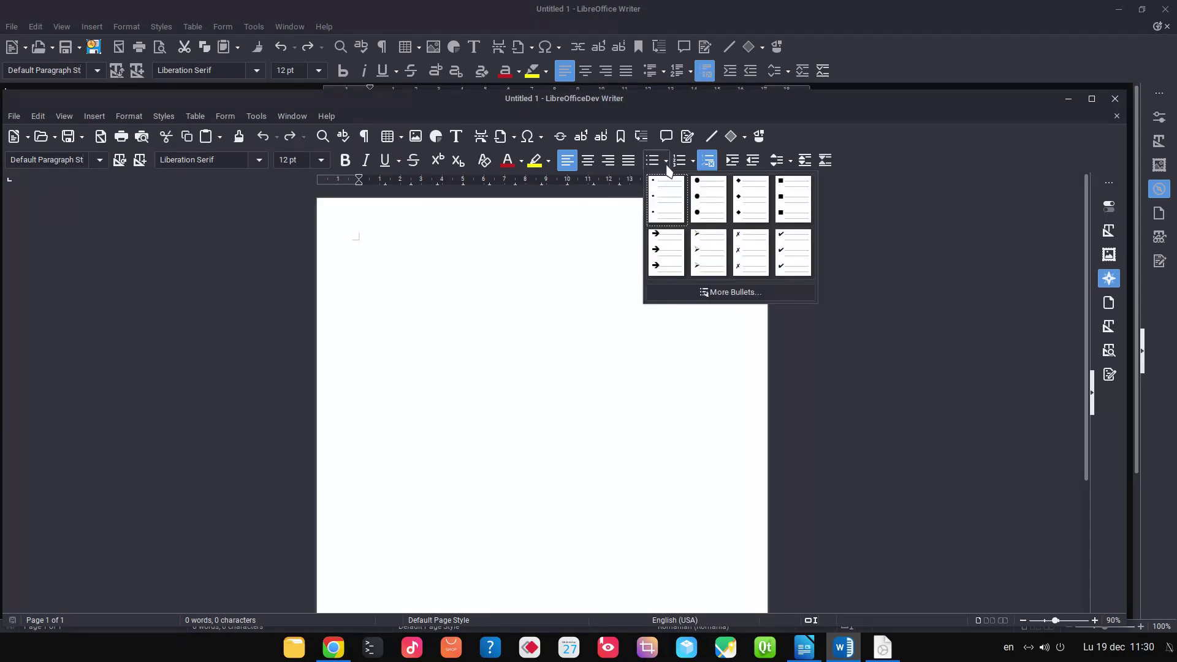
{"action": "left_click", "coordinate": [666, 164]}
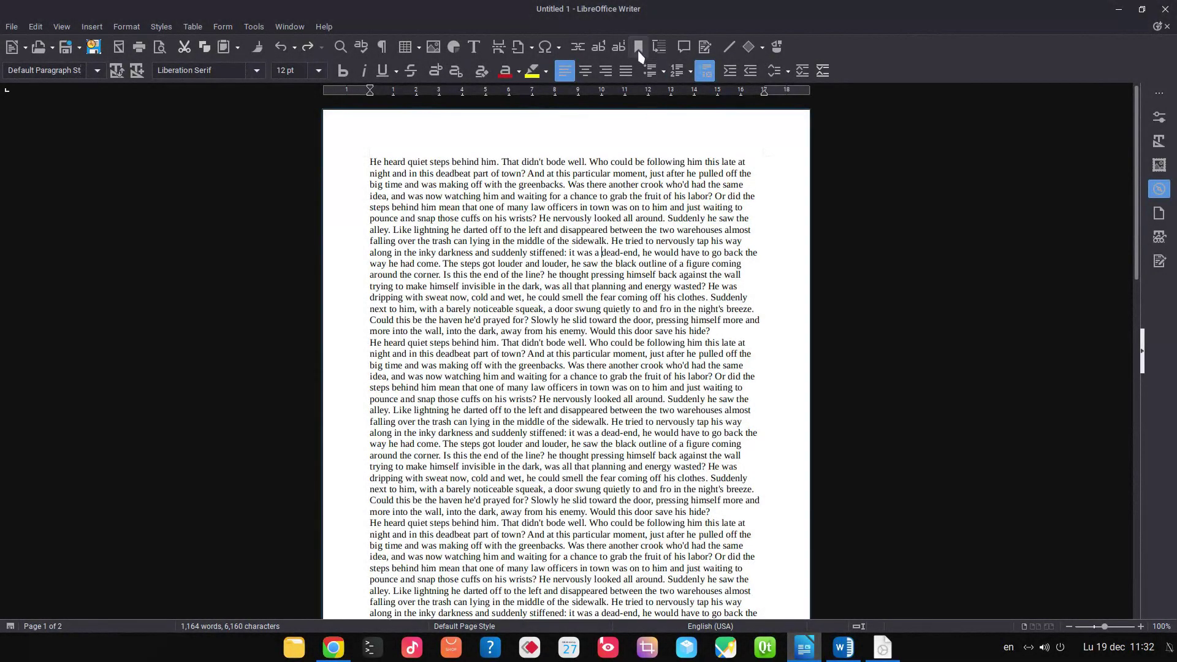
Bookmark 'Who could', 'Who could be following' and the 'Could this be the haven' sentence as Bookmarks 1–3.
{"action": "left_click_drag", "start_coordinate": [590, 161], "coordinate": [635, 162]}
{"action": "left_click", "coordinate": [638, 47]}
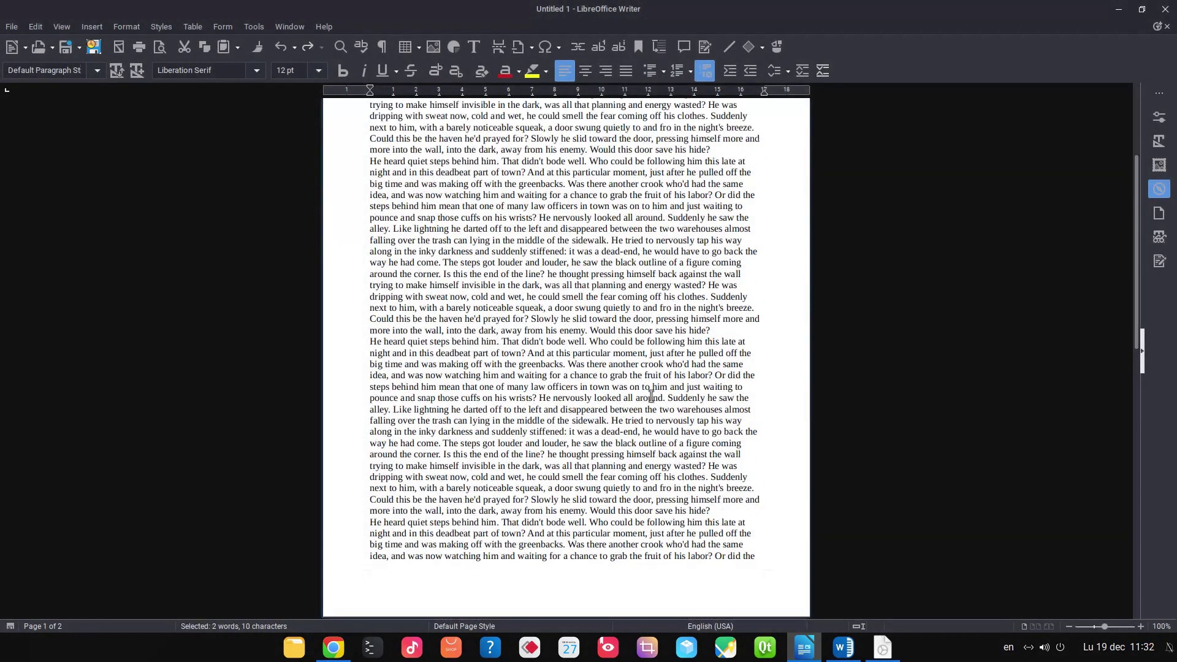
{"action": "scroll", "coordinate": [647, 396], "scroll_direction": "down", "scroll_amount": 3}
{"action": "scroll", "coordinate": [646, 395], "scroll_direction": "down", "scroll_amount": 5}
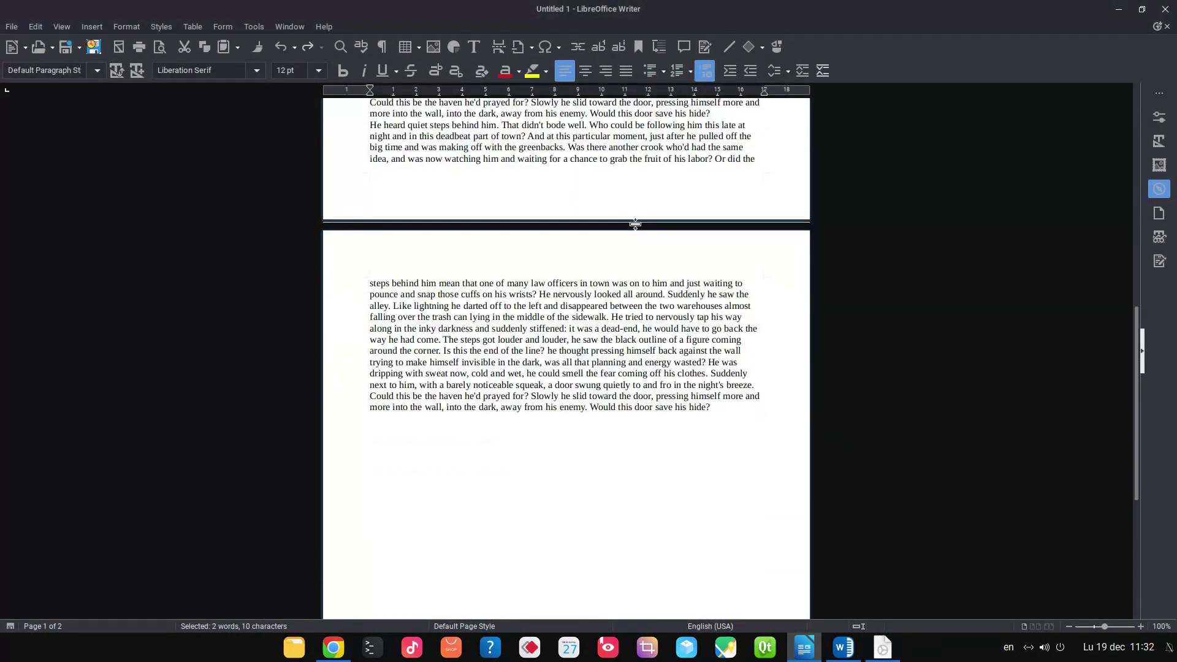
{"action": "scroll", "coordinate": [631, 221], "scroll_direction": "up", "scroll_amount": 7}
{"action": "left_click_drag", "start_coordinate": [589, 185], "coordinate": [685, 185]}
{"action": "left_click", "coordinate": [638, 47]}
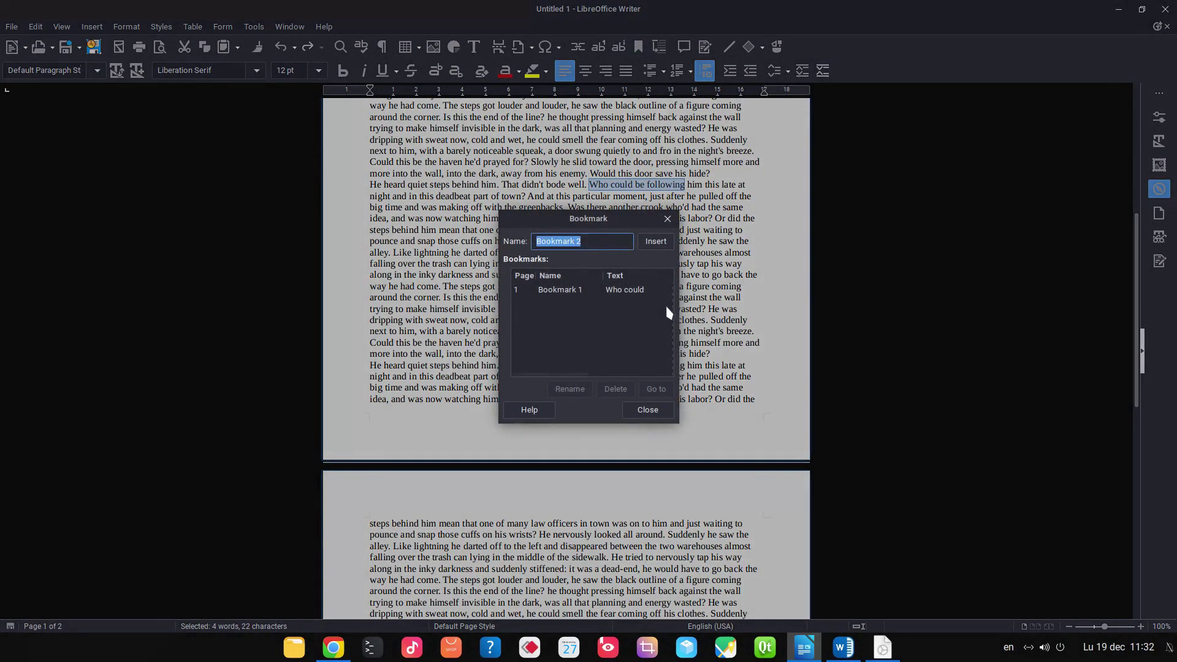
{"action": "left_click", "coordinate": [656, 242]}
{"action": "left_click_drag", "start_coordinate": [369, 342], "coordinate": [460, 343]}
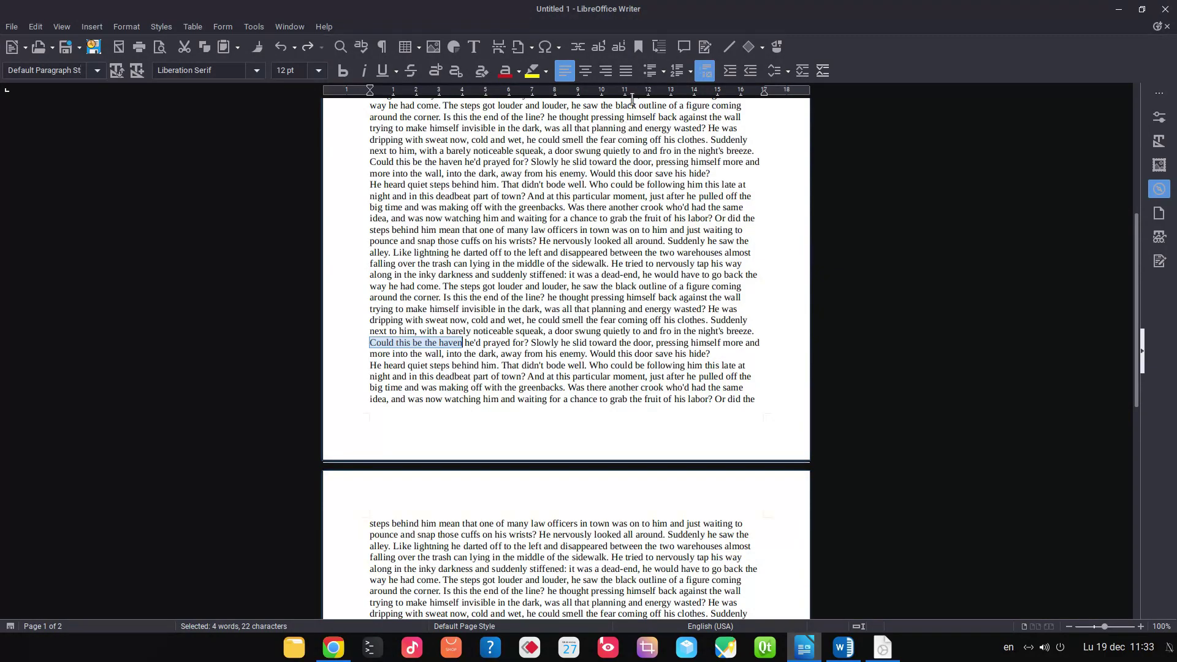
{"action": "left_click", "coordinate": [638, 46]}
{"action": "left_click", "coordinate": [653, 242]}
Jump to Bookmarks 1, 2 and 3 from the Navigator, then switch to the development-build window.
{"action": "scroll", "coordinate": [652, 277], "scroll_direction": "up", "scroll_amount": 10}
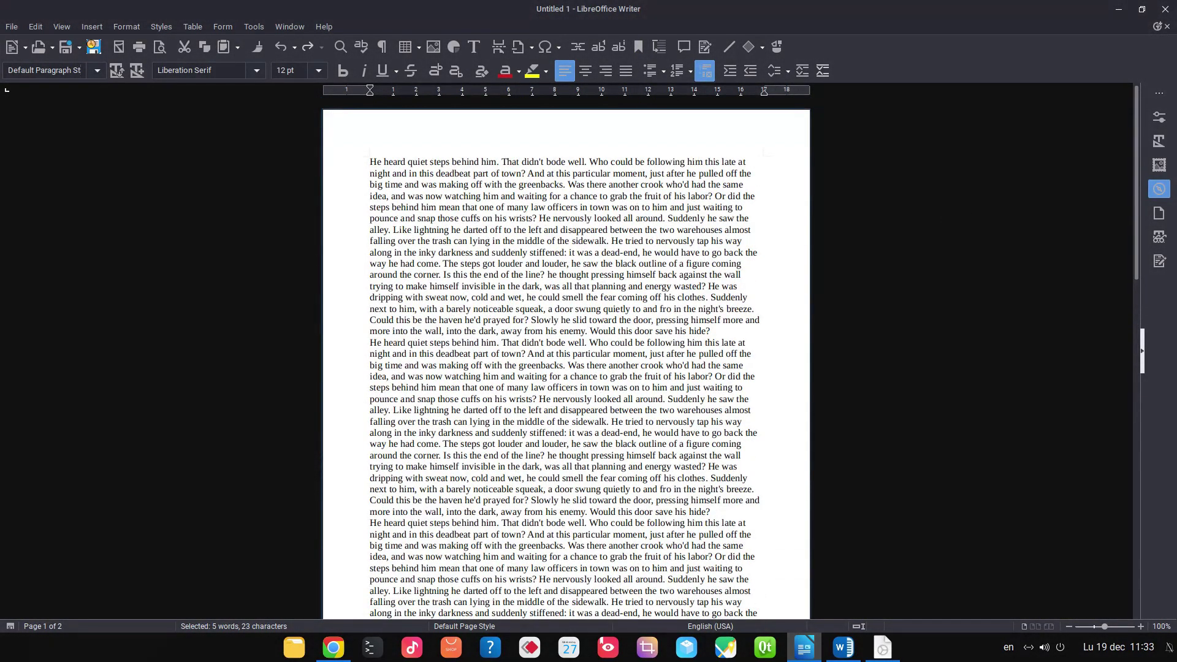
{"action": "left_click", "coordinate": [1159, 189]}
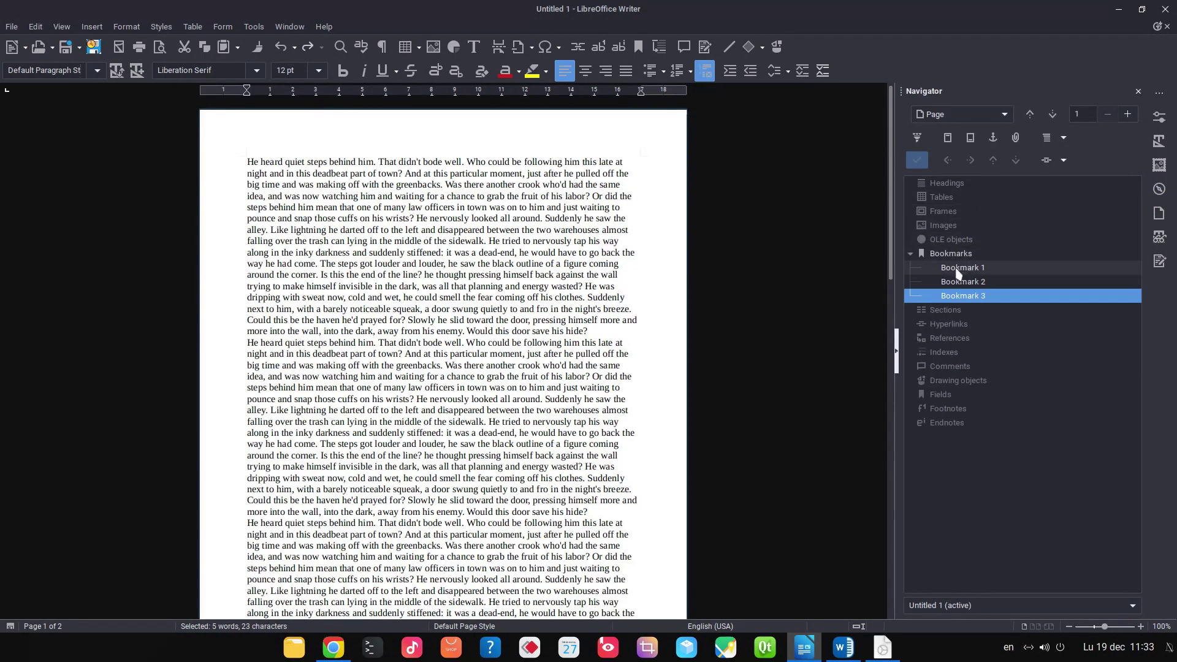
{"action": "left_click", "coordinate": [958, 269]}
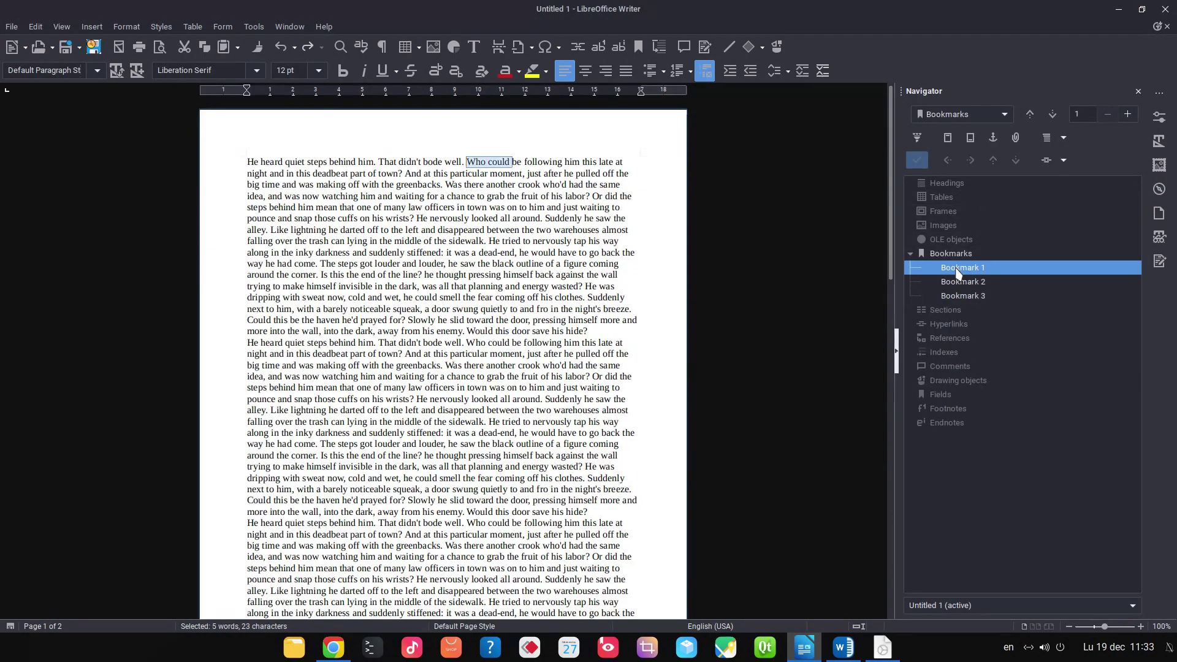
{"action": "left_click", "coordinate": [968, 284]}
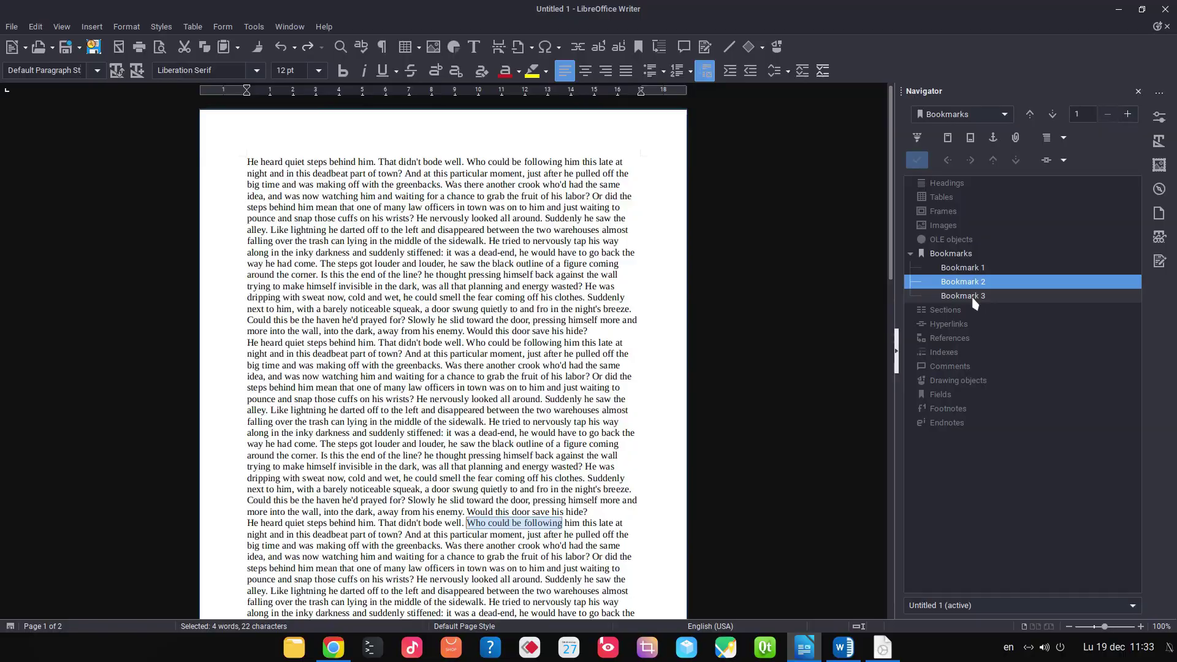
{"action": "left_click", "coordinate": [964, 296]}
{"action": "key", "text": "alt+Tab"}
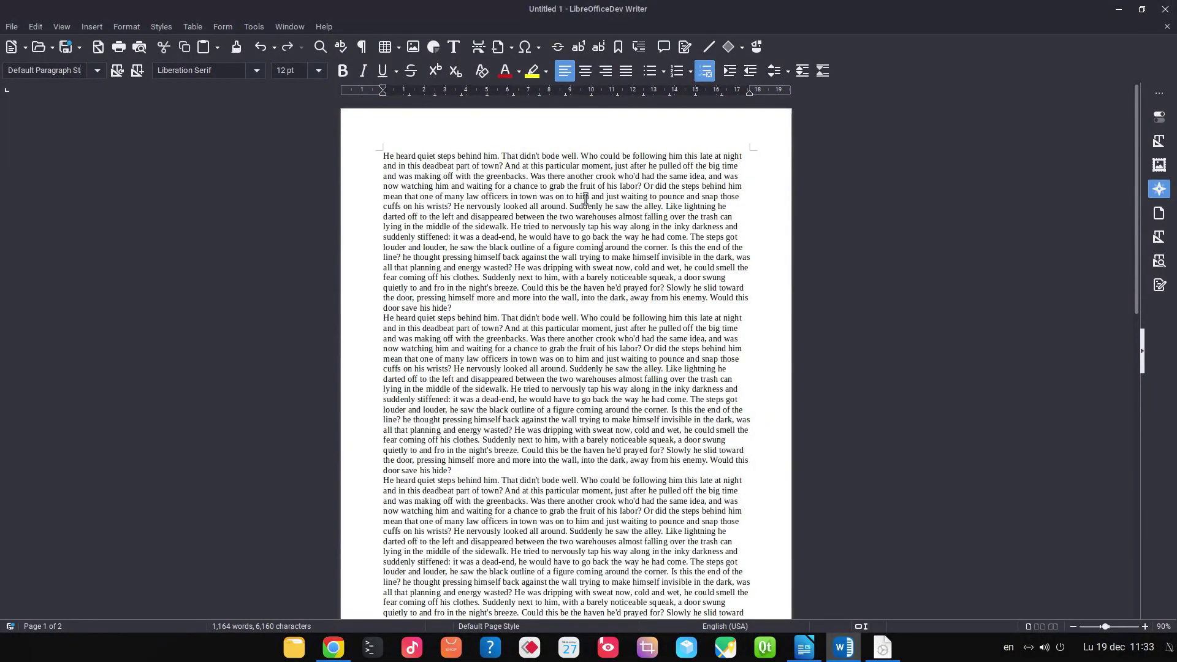
Bookmark the 'another crook', 'bode well' and night's breeze passages as Bookmarks 1–3.
{"action": "left_click_drag", "start_coordinate": [533, 177], "coordinate": [616, 173]}
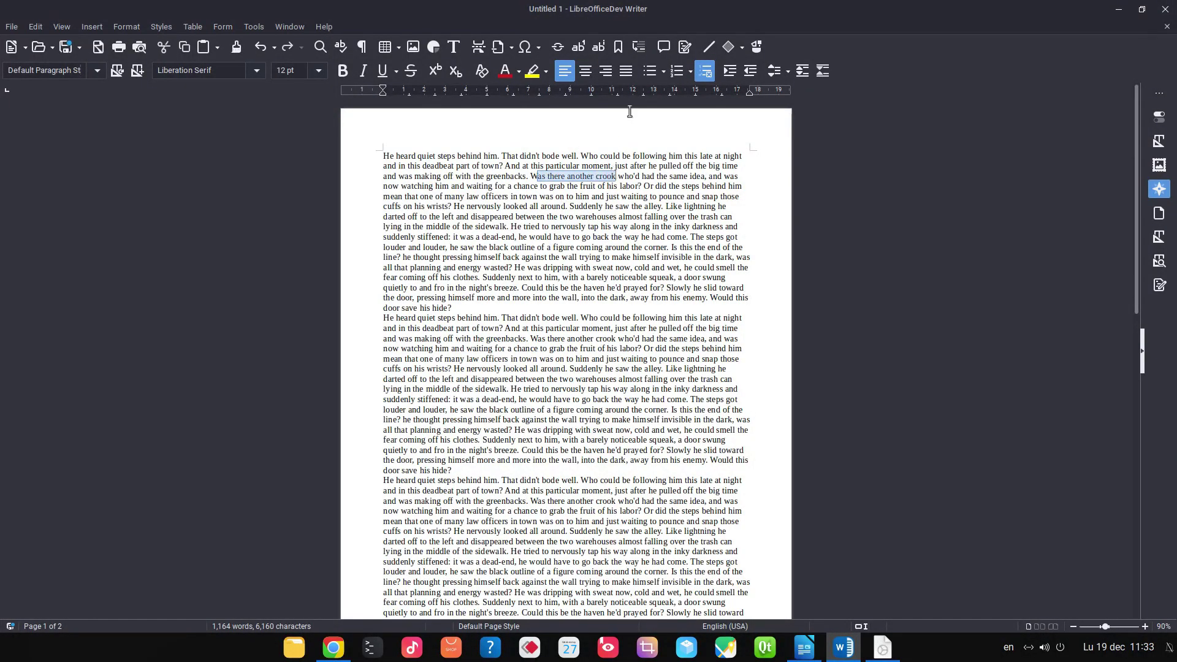
{"action": "left_click", "coordinate": [618, 47]}
{"action": "left_click", "coordinate": [659, 225]}
{"action": "scroll", "coordinate": [586, 405], "scroll_direction": "down", "scroll_amount": 5}
{"action": "left_click_drag", "start_coordinate": [521, 318], "coordinate": [577, 318]}
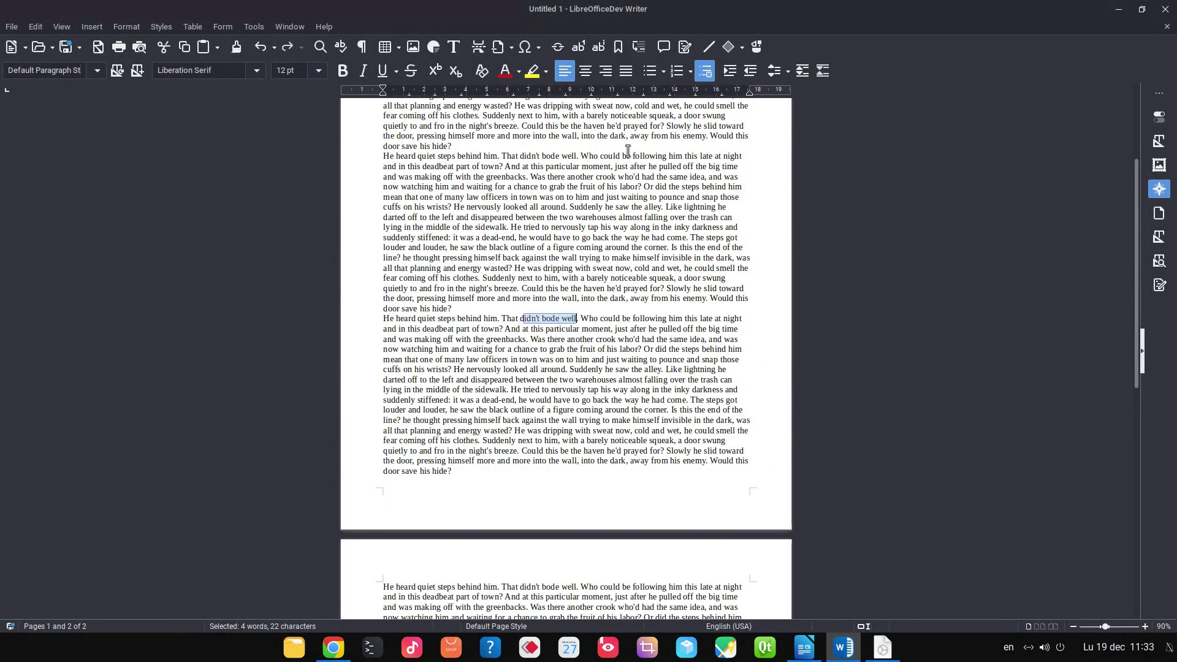
{"action": "left_click", "coordinate": [618, 47]}
{"action": "left_click", "coordinate": [662, 222]}
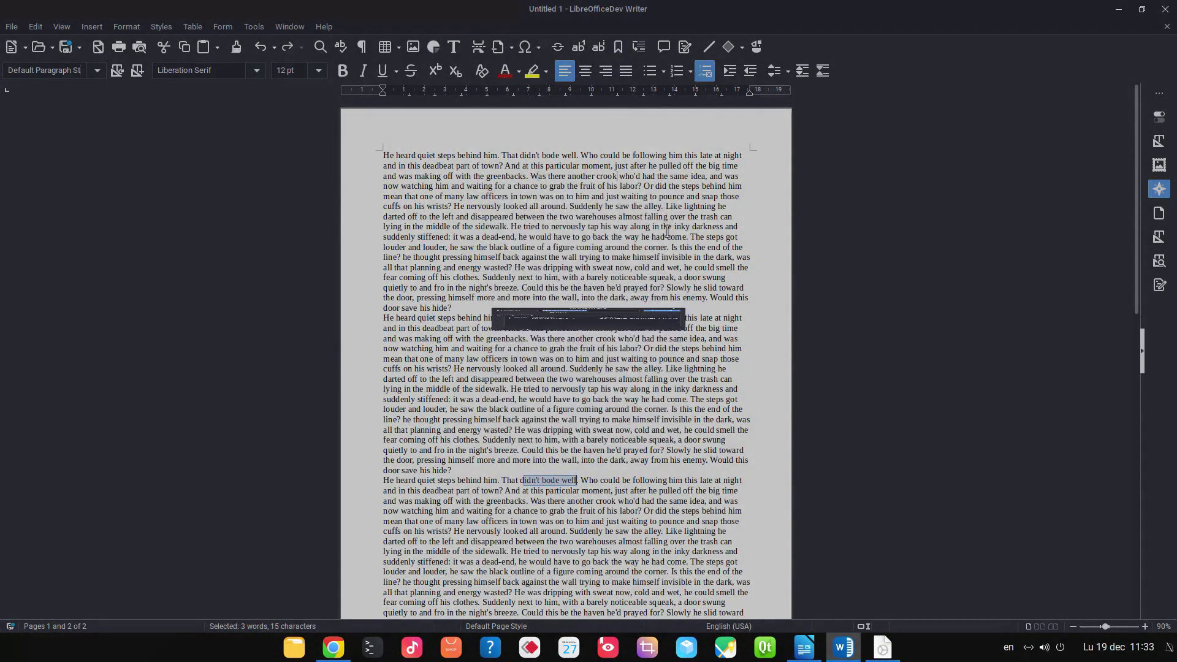
{"action": "scroll", "coordinate": [614, 295], "scroll_direction": "down", "scroll_amount": 10}
{"action": "scroll", "coordinate": [614, 294], "scroll_direction": "down", "scroll_amount": 3}
{"action": "left_click_drag", "start_coordinate": [382, 200], "coordinate": [497, 200]}
{"action": "left_click", "coordinate": [618, 47]}
{"action": "left_click", "coordinate": [670, 227]}
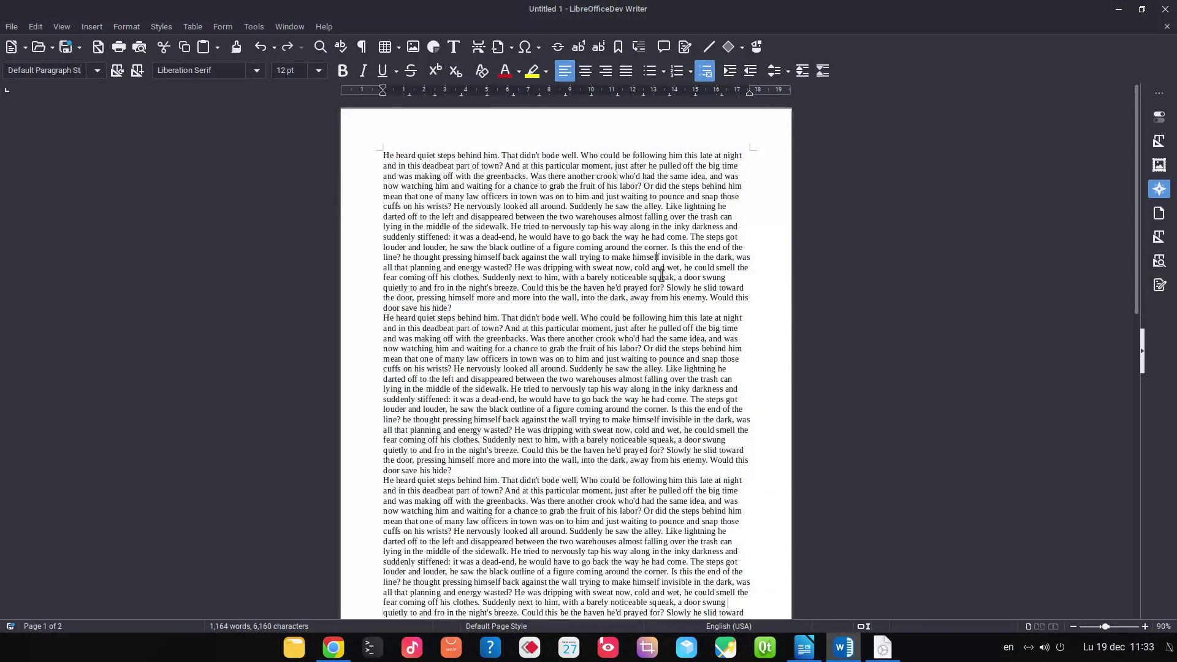
Show the new bookmarks listed in the Navigator sidebar.
{"action": "scroll", "coordinate": [660, 275], "scroll_direction": "up", "scroll_amount": 2}
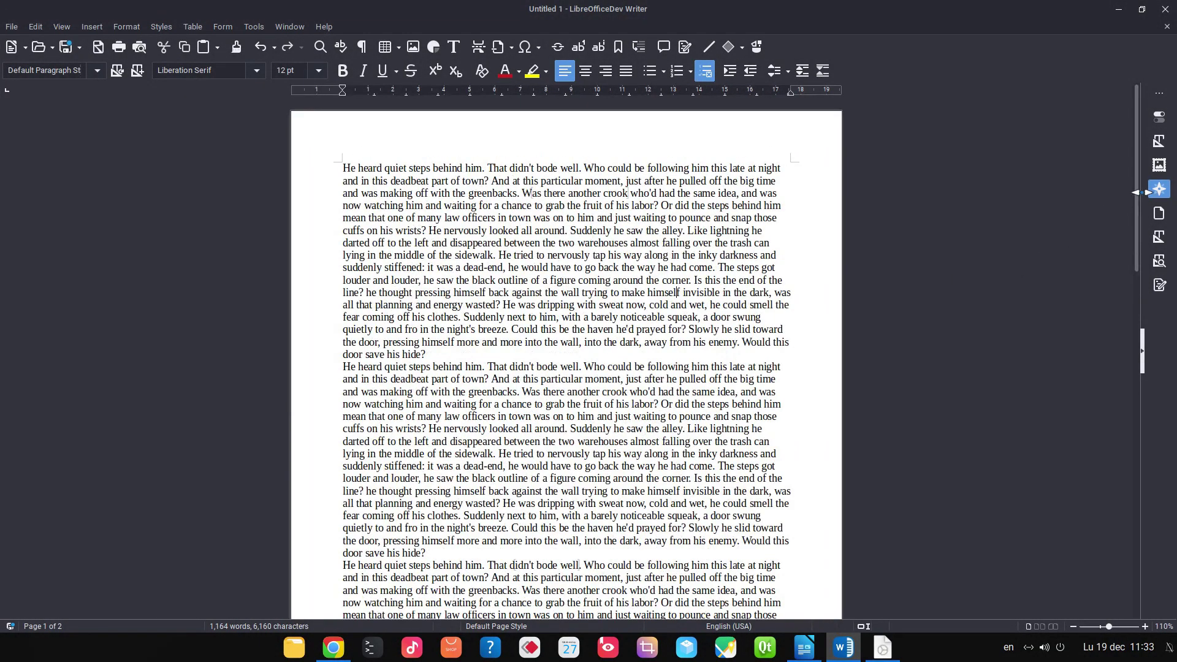
{"action": "left_click", "coordinate": [1158, 190]}
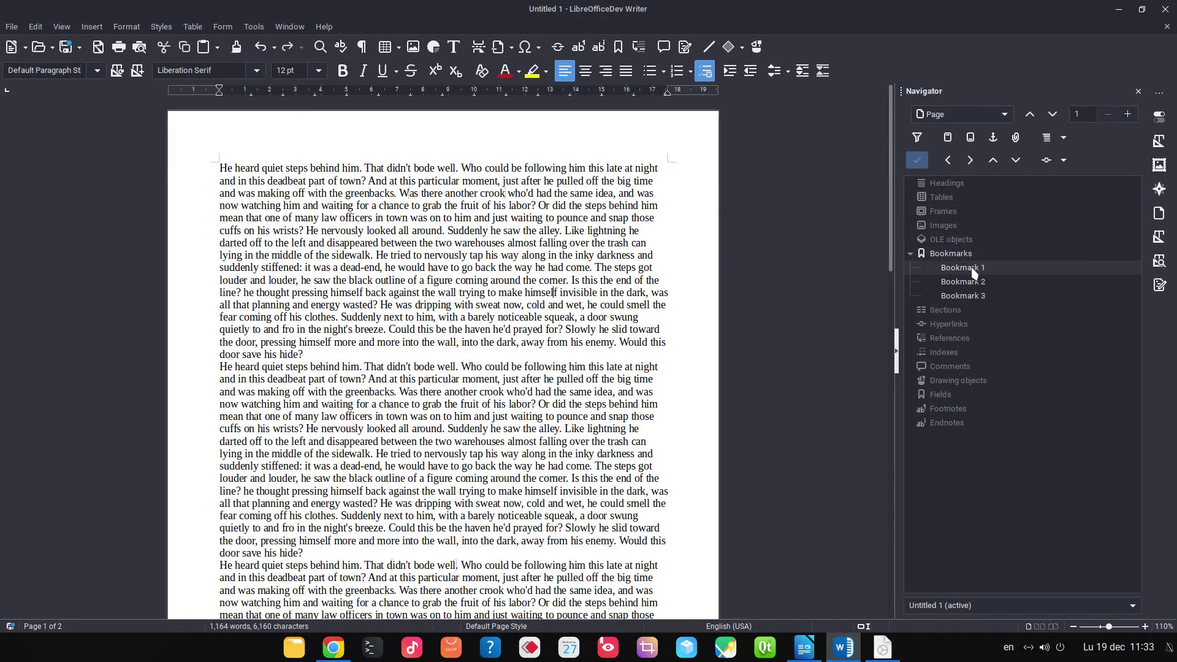
{"action": "mouse_move", "coordinate": [967, 262]}
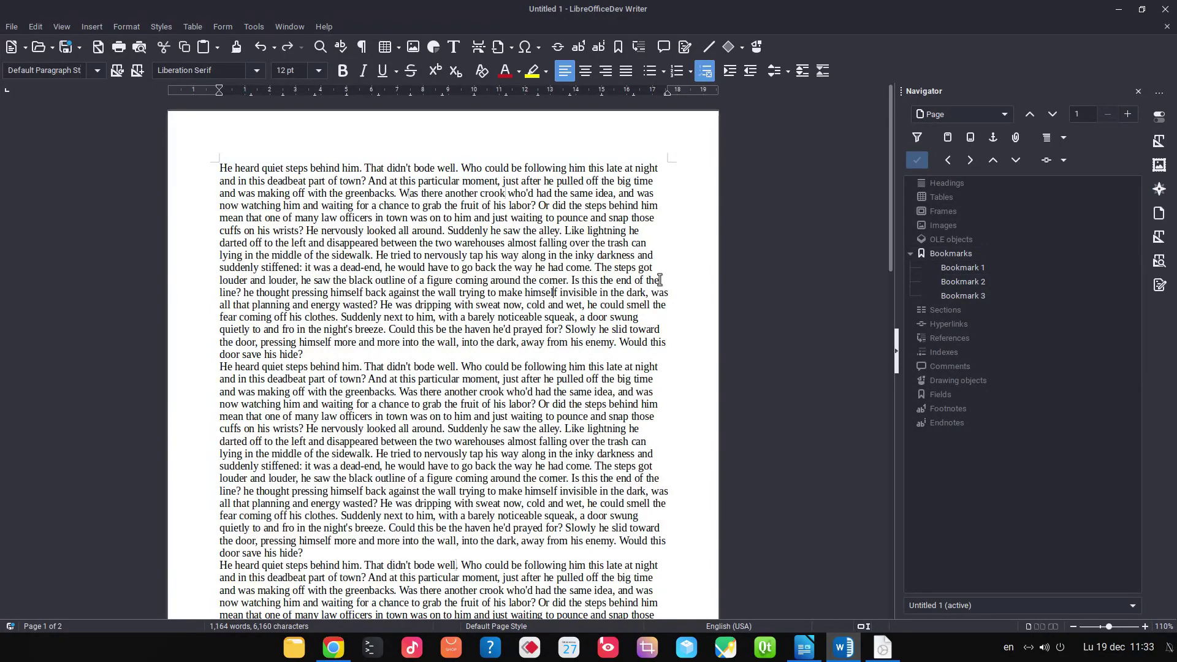
{"action": "scroll", "coordinate": [956, 257], "scroll_direction": "down", "scroll_amount": 3}
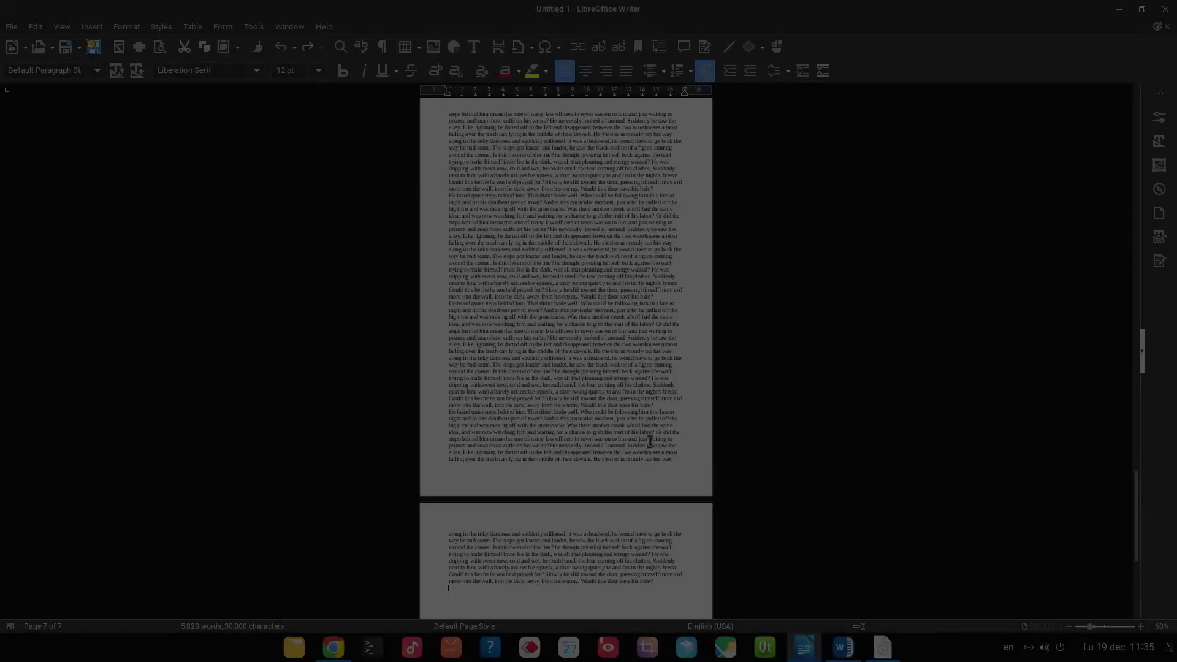
Scroll the 7-page stable document, jumping to page 1 and then to the end of page 7.
{"action": "scroll", "coordinate": [636, 383], "scroll_direction": "down", "scroll_amount": 5}
{"action": "scroll", "coordinate": [636, 383], "scroll_direction": "up", "scroll_amount": 2}
{"action": "scroll", "coordinate": [636, 383], "scroll_direction": "up", "scroll_amount": 10}
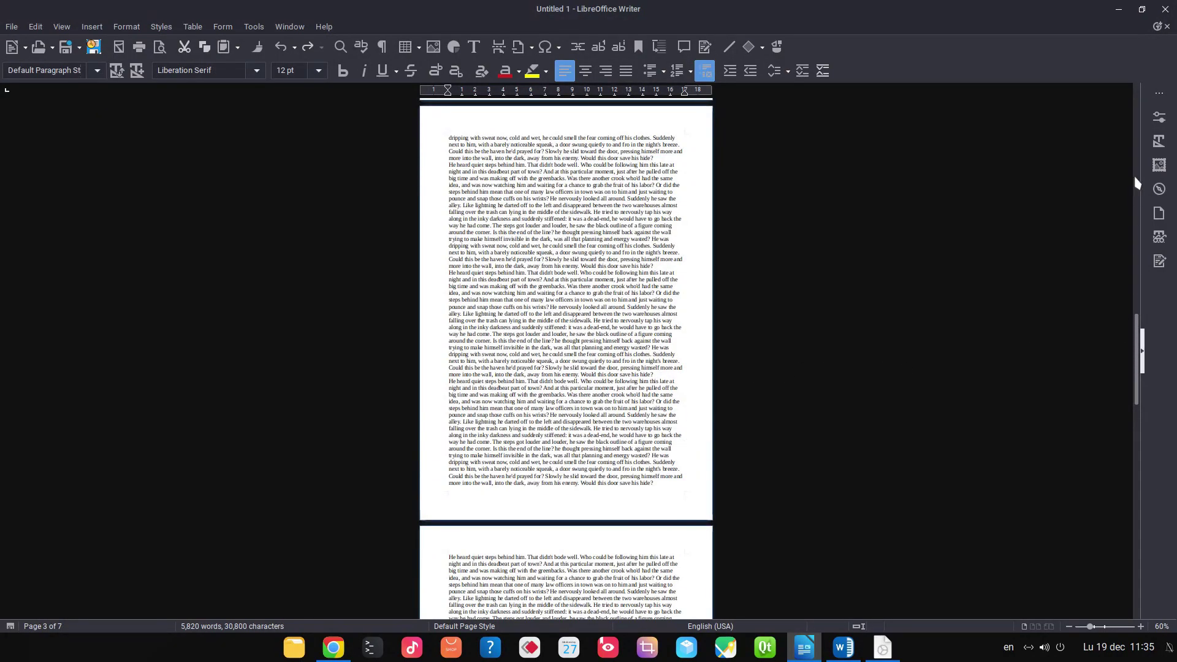
{"action": "left_click", "coordinate": [1137, 111]}
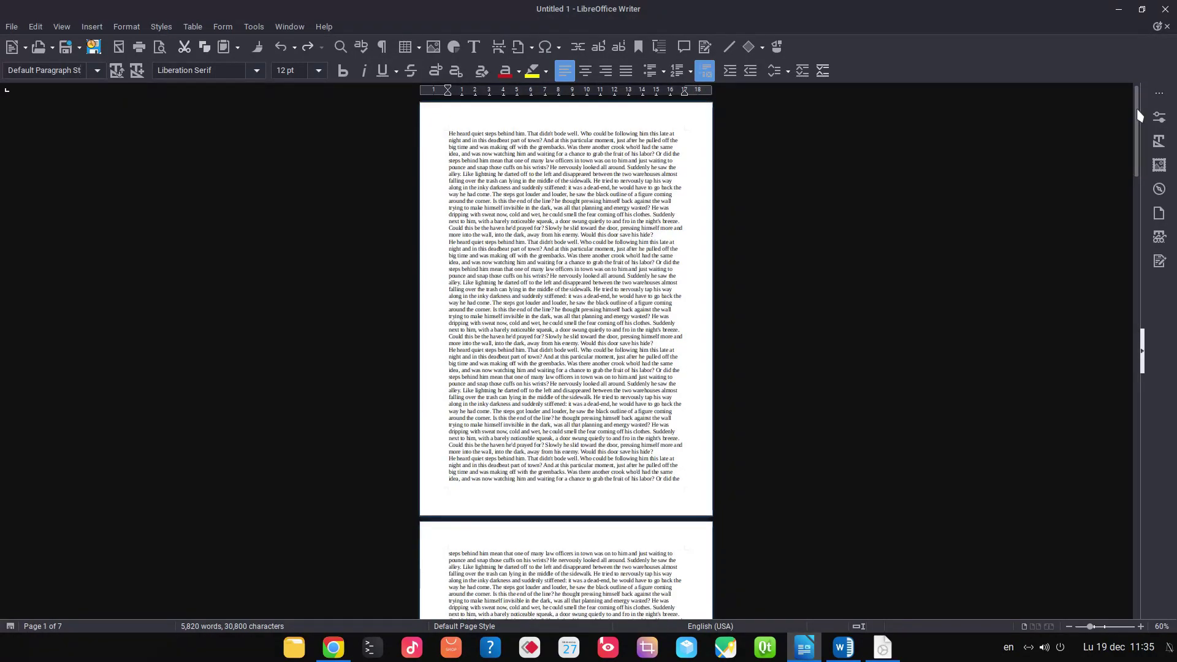
{"action": "left_click", "coordinate": [1136, 581]}
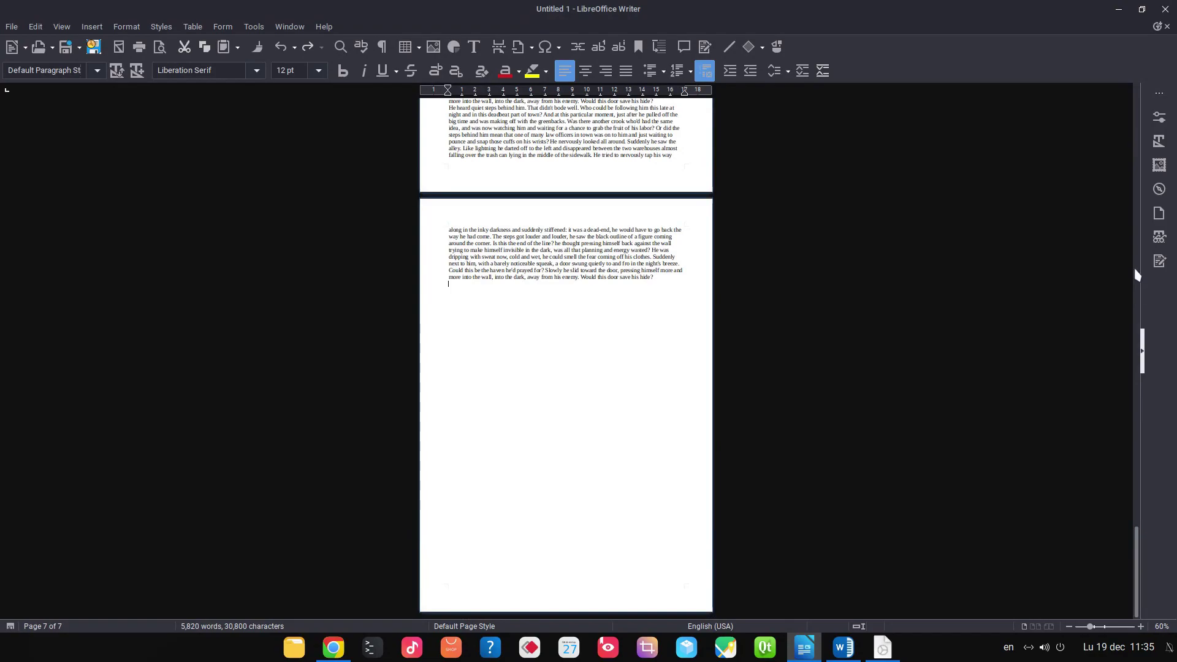
Return to the document start and scroll down to around pages 14–15 at 160% zoom.
{"action": "left_click", "coordinate": [1136, 98]}
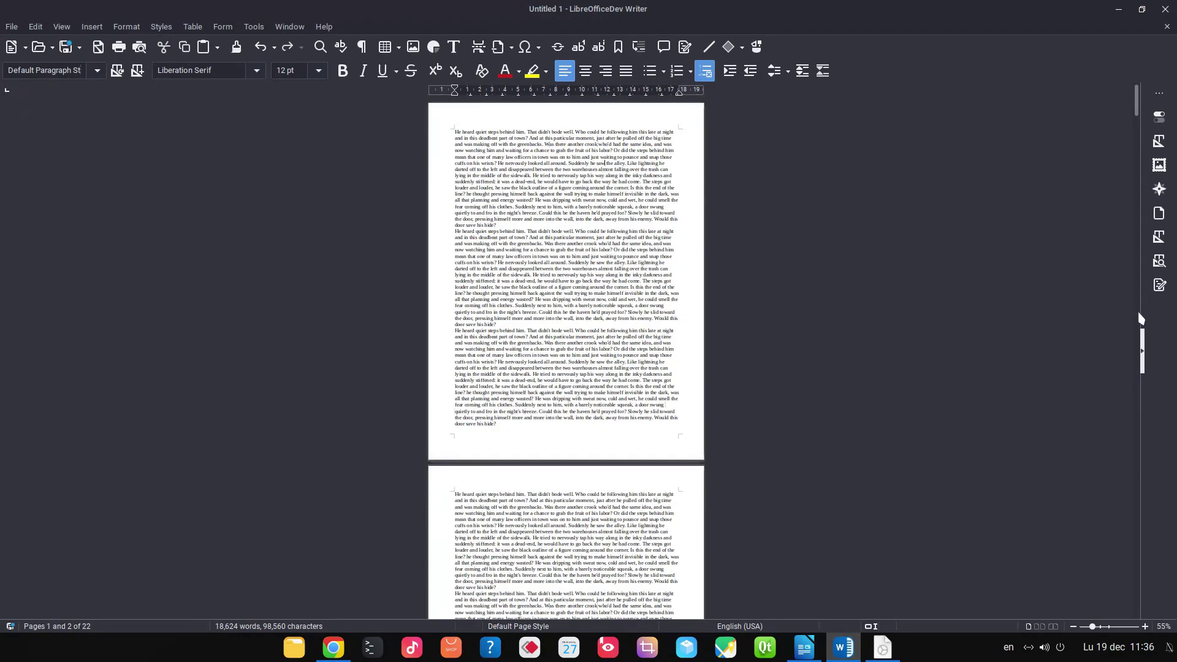
{"action": "scroll", "coordinate": [1140, 317], "scroll_direction": "down", "scroll_amount": 20}
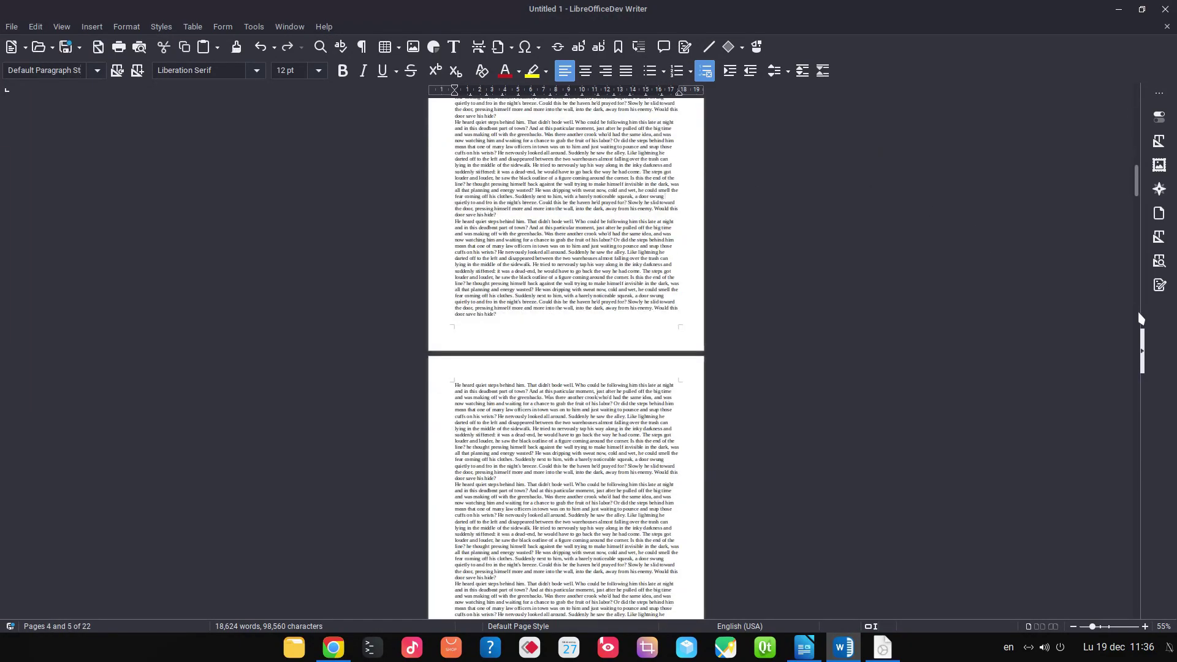
{"action": "scroll", "coordinate": [1139, 318], "scroll_direction": "down", "scroll_amount": 20}
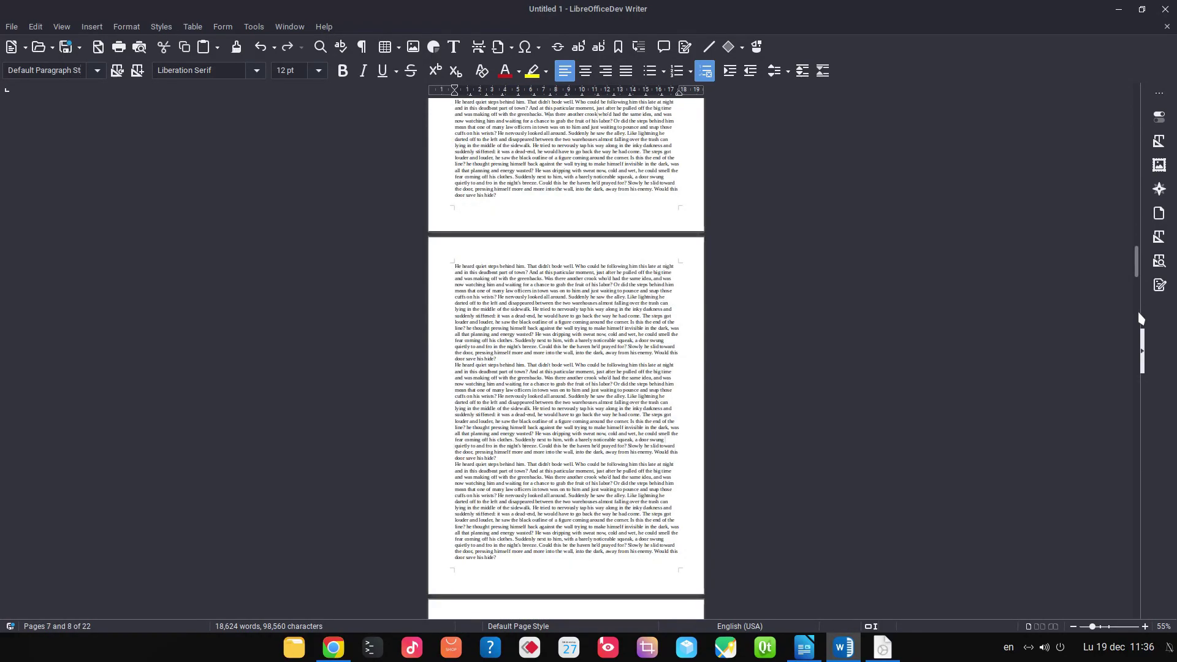
{"action": "scroll", "coordinate": [1140, 343], "scroll_direction": "down", "scroll_amount": 2}
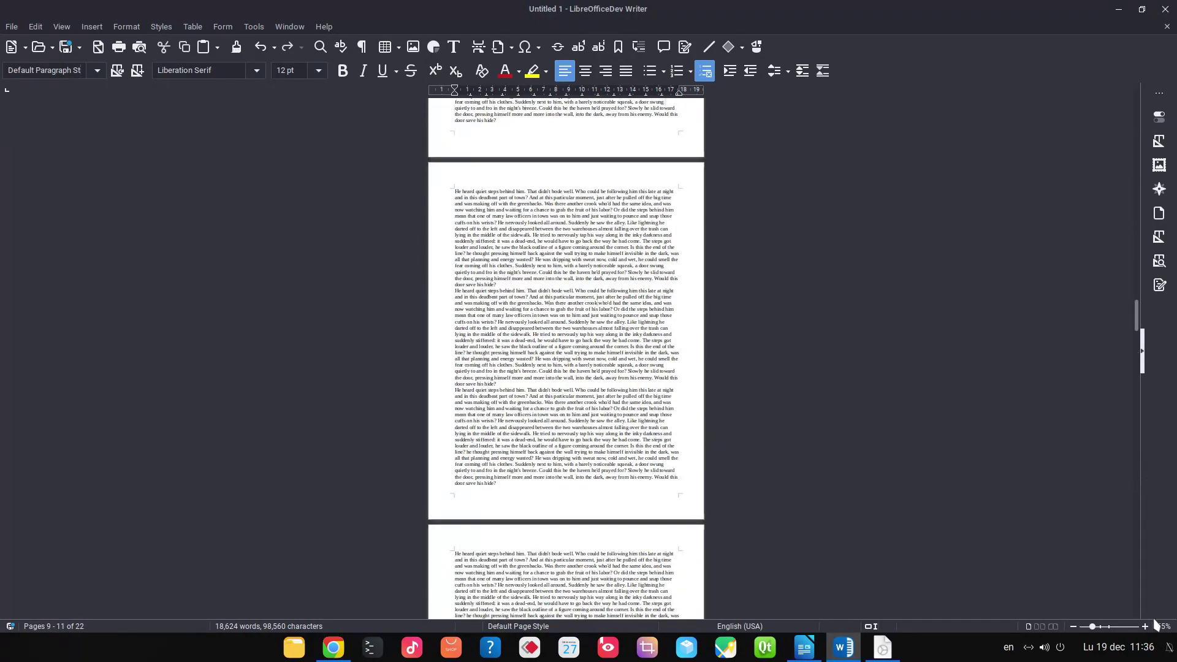
{"action": "scroll", "coordinate": [1140, 615], "scroll_direction": "down", "scroll_amount": 1}
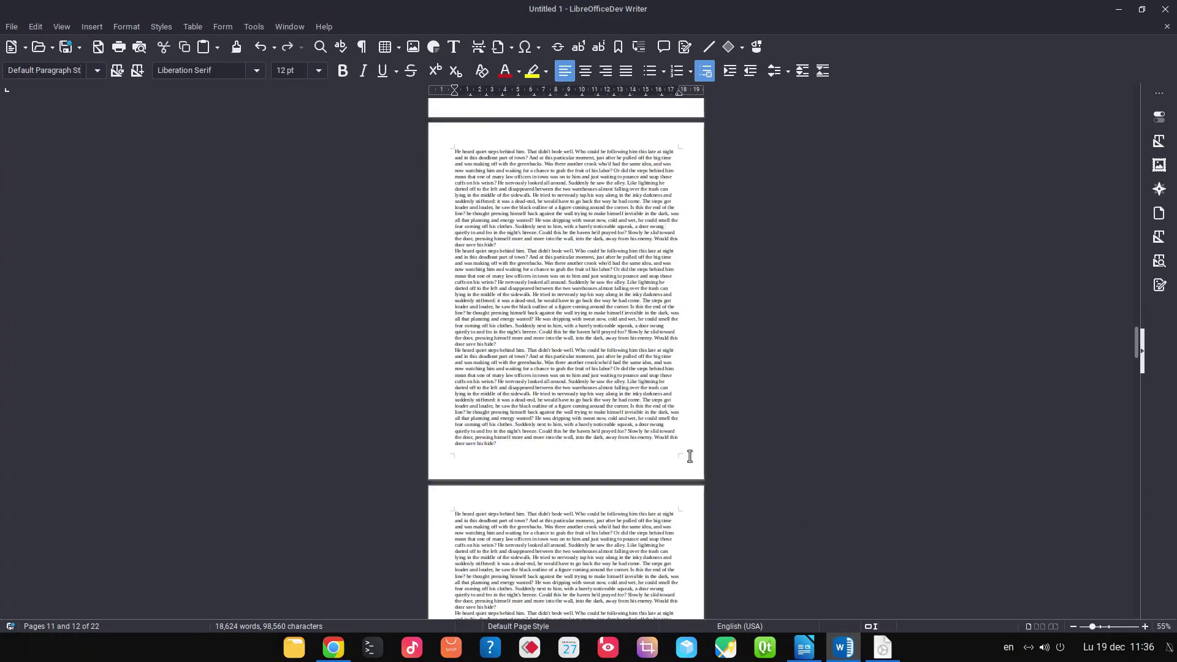
{"action": "scroll", "coordinate": [692, 458], "scroll_direction": "up", "scroll_amount": 6, "text": "ctrl"}
{"action": "scroll", "coordinate": [670, 397], "scroll_direction": "up", "scroll_amount": 4, "text": "ctrl"}
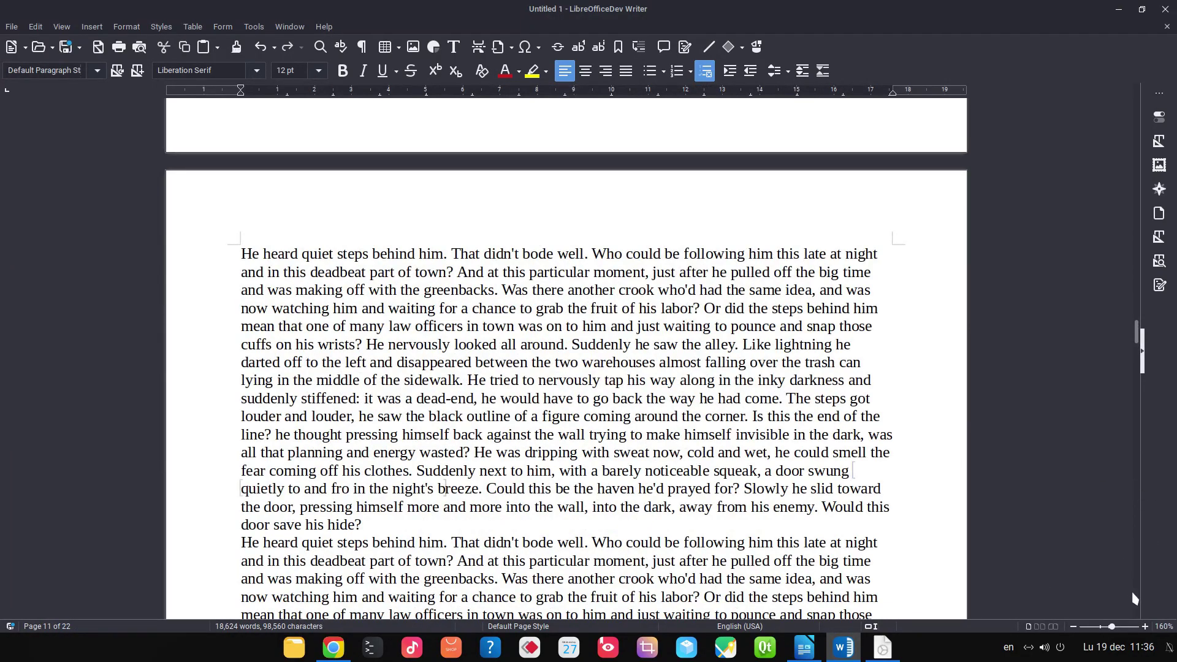
{"action": "scroll", "coordinate": [1135, 594], "scroll_direction": "down", "scroll_amount": 15}
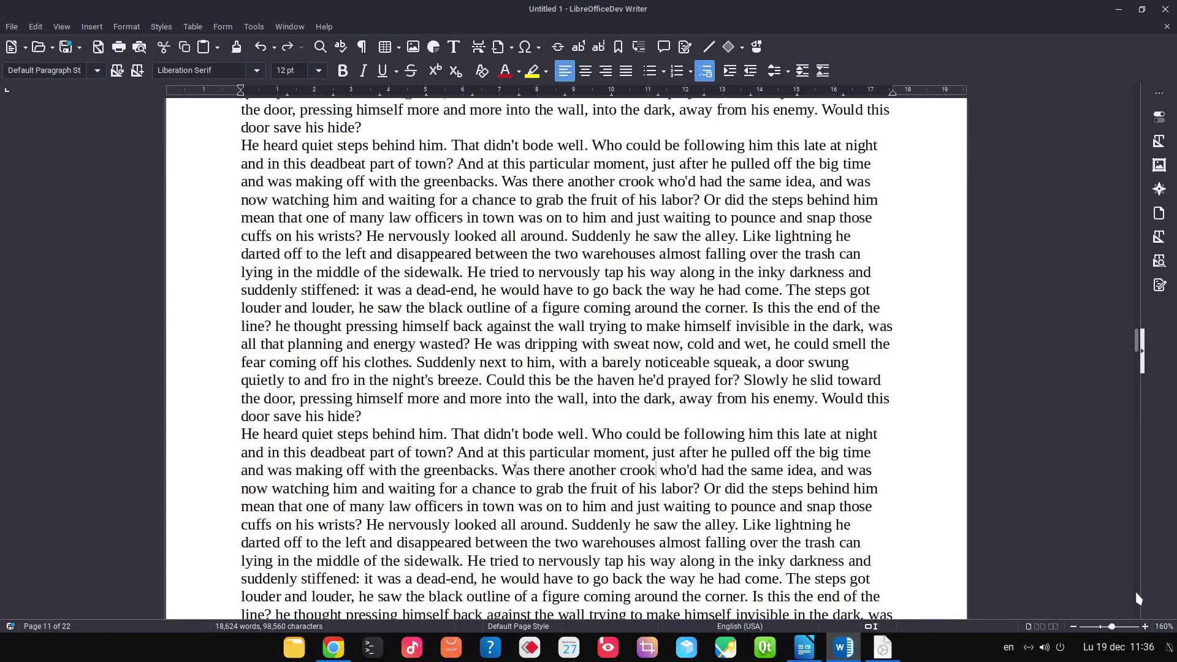
{"action": "scroll", "coordinate": [1134, 590], "scroll_direction": "down", "scroll_amount": 15}
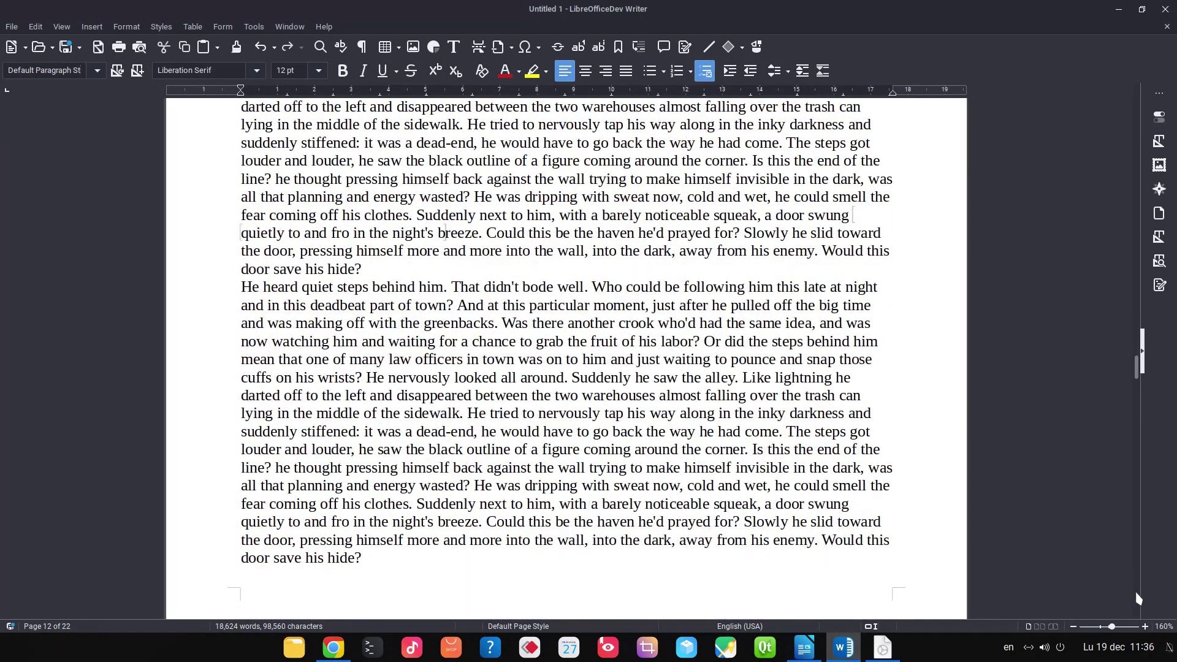
{"action": "scroll", "coordinate": [1134, 590], "scroll_direction": "down", "scroll_amount": 20}
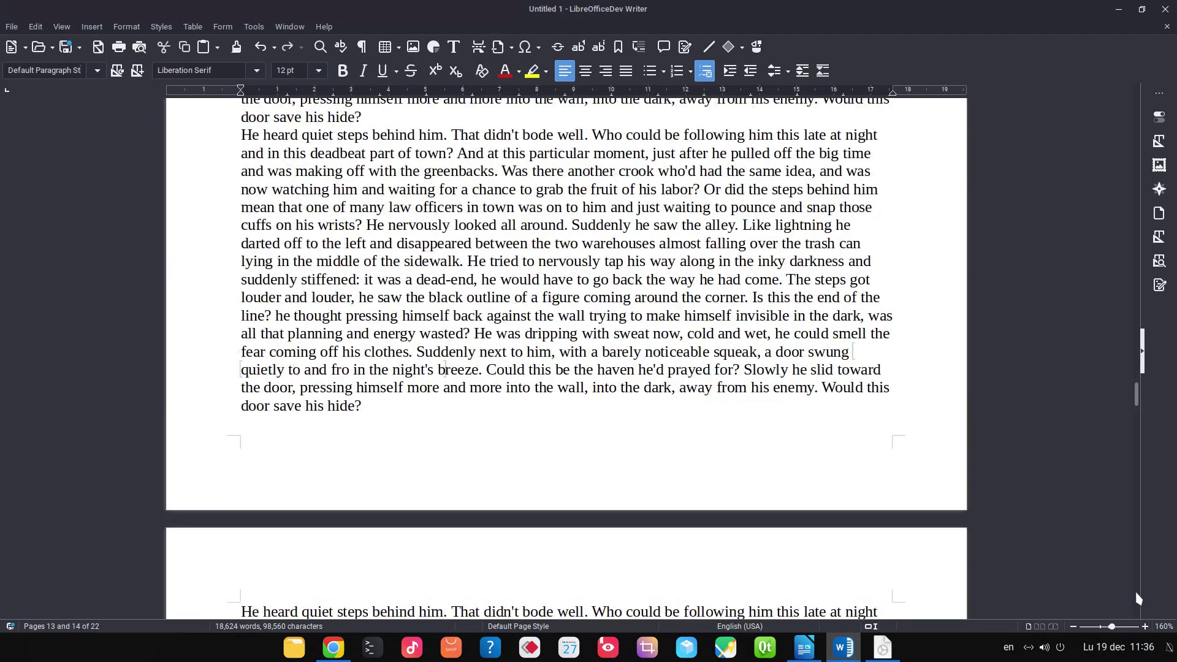
{"action": "scroll", "coordinate": [1134, 590], "scroll_direction": "down", "scroll_amount": 15}
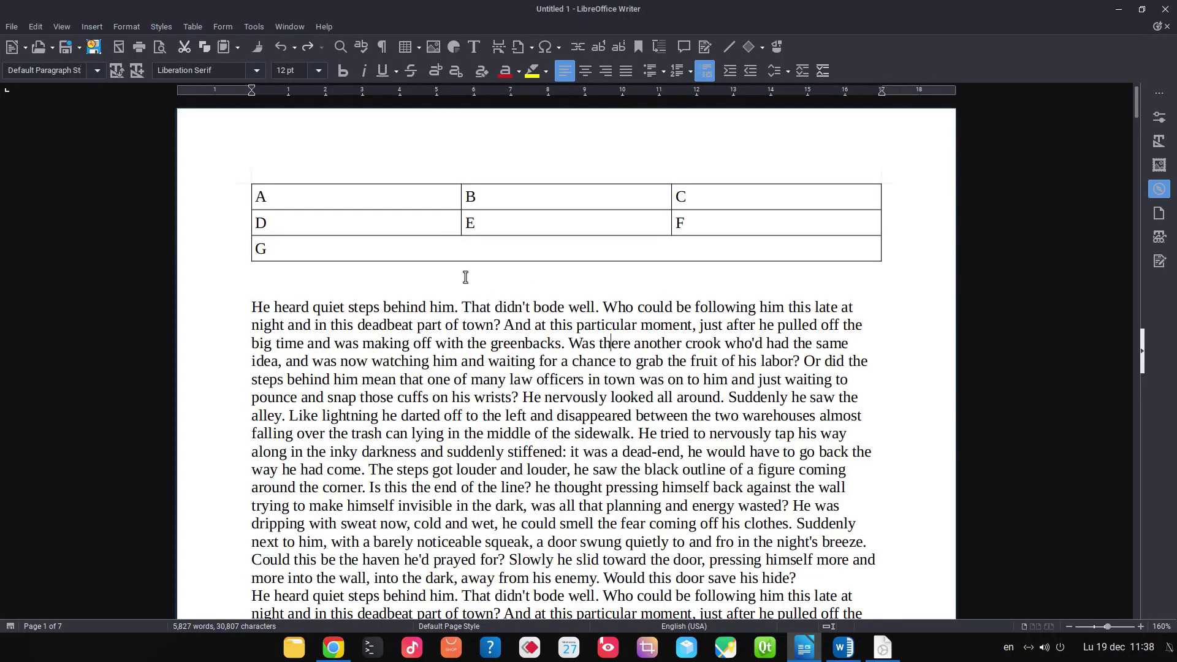
Delete the A and D cells from the stable document's table, then switch to the LibreOfficeDev window.
{"action": "left_click_drag", "start_coordinate": [364, 247], "coordinate": [814, 221]}
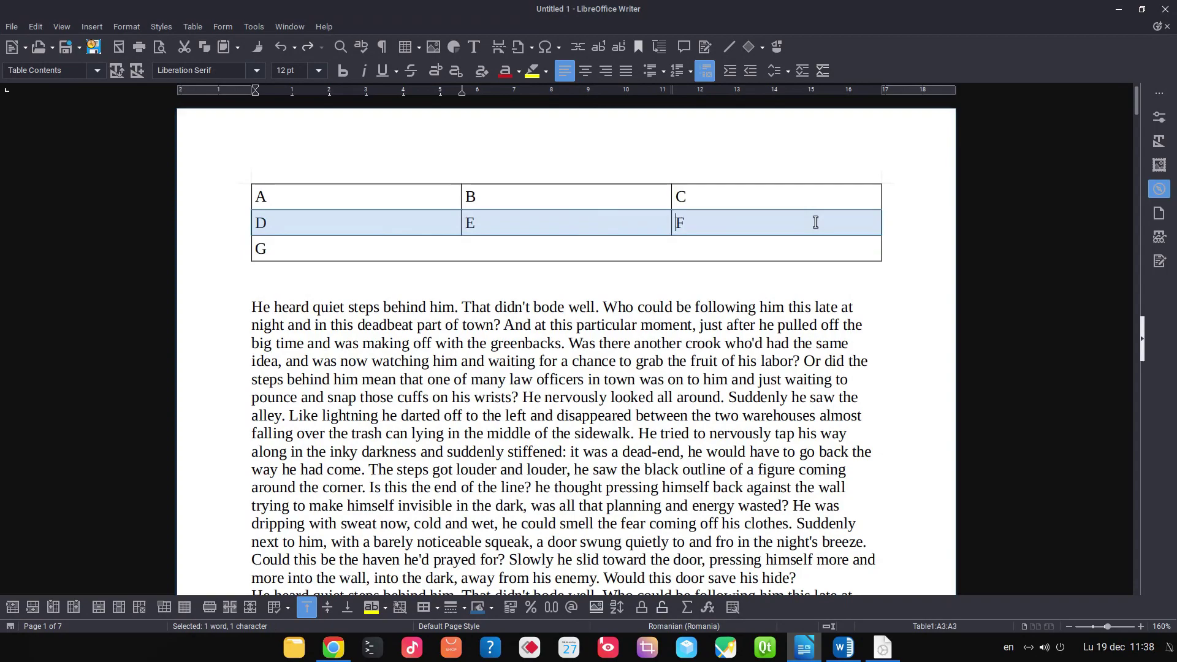
{"action": "left_click", "coordinate": [414, 195]}
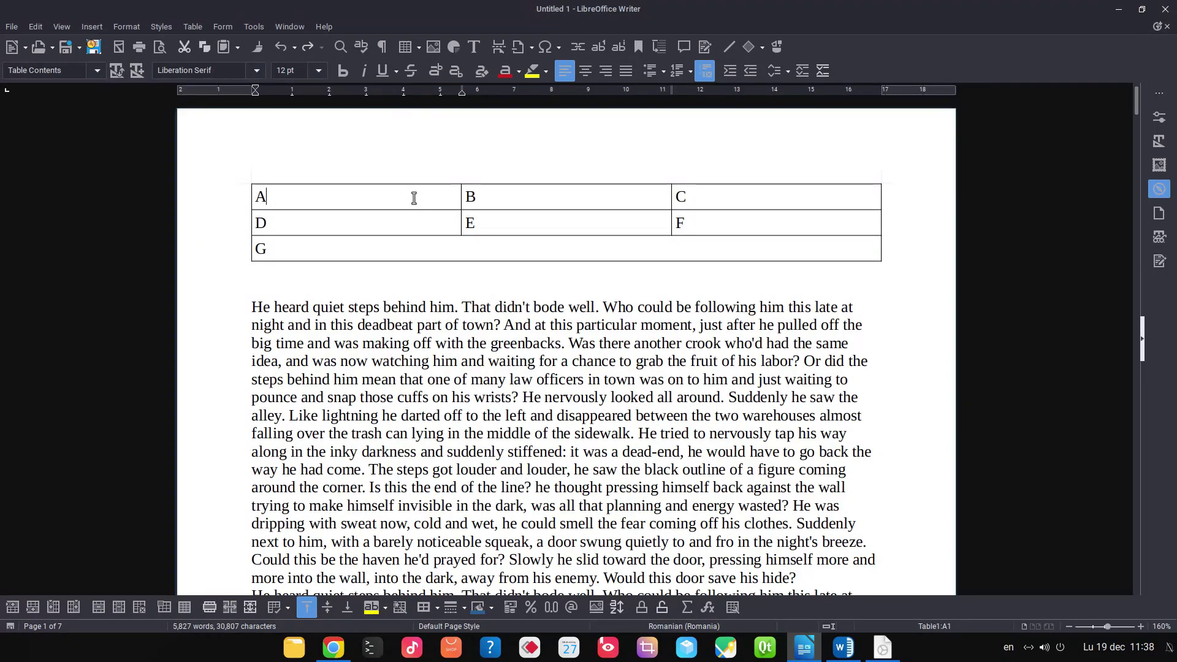
{"action": "left_click_drag", "start_coordinate": [414, 198], "coordinate": [412, 218]}
{"action": "right_click", "coordinate": [413, 199]}
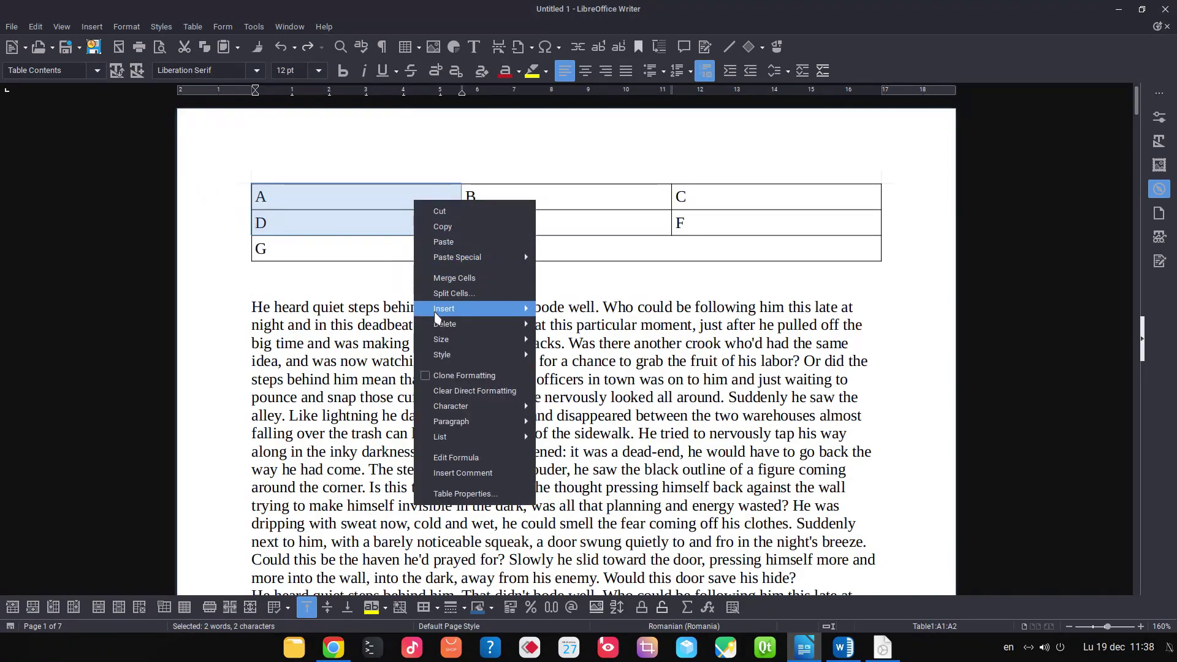
{"action": "mouse_move", "coordinate": [436, 312]}
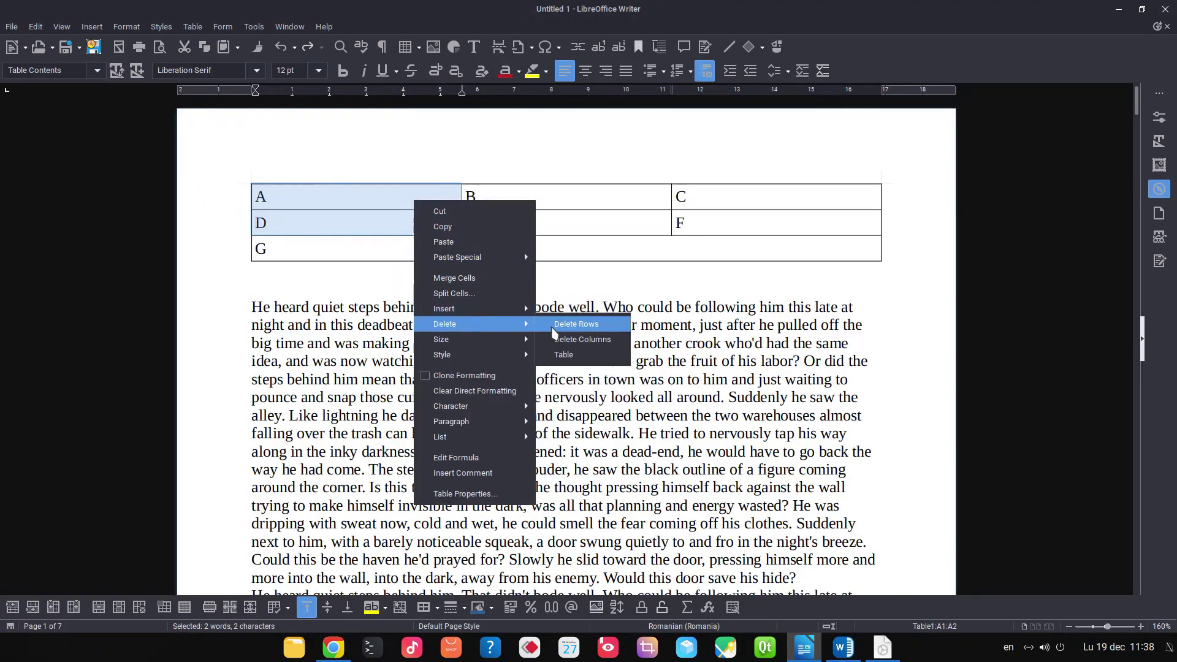
{"action": "left_click", "coordinate": [562, 345]}
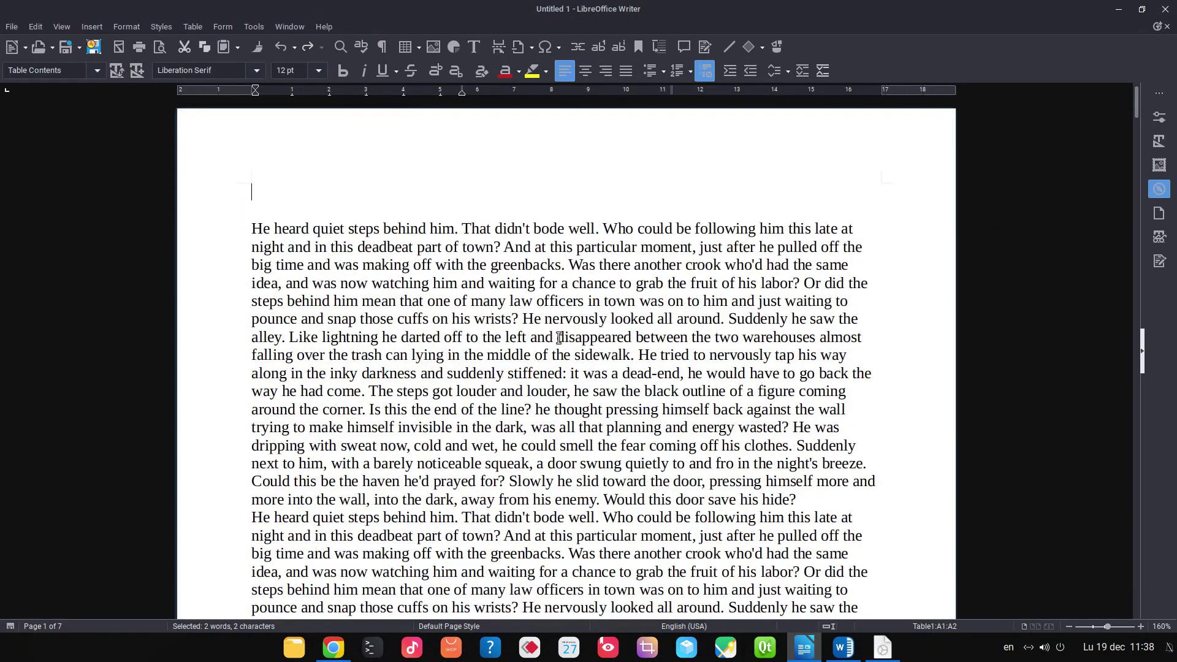
{"action": "left_click", "coordinate": [844, 647]}
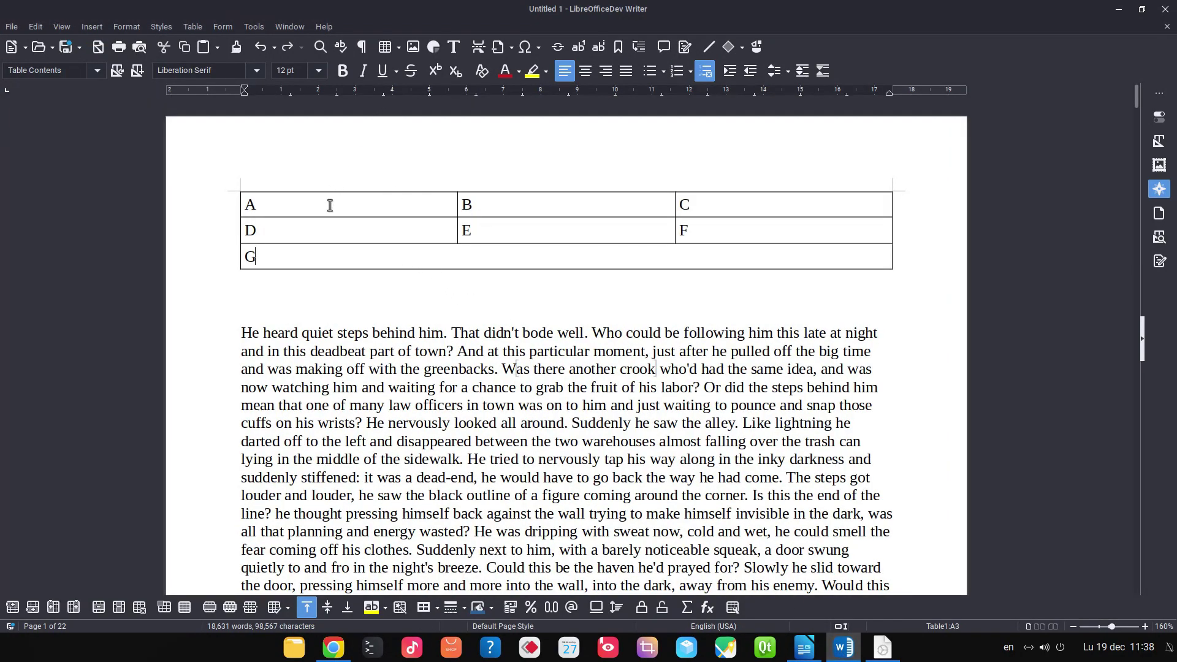
Delete the A/D column and then the C/F column from the development-build table.
{"action": "left_click_drag", "start_coordinate": [327, 200], "coordinate": [330, 222]}
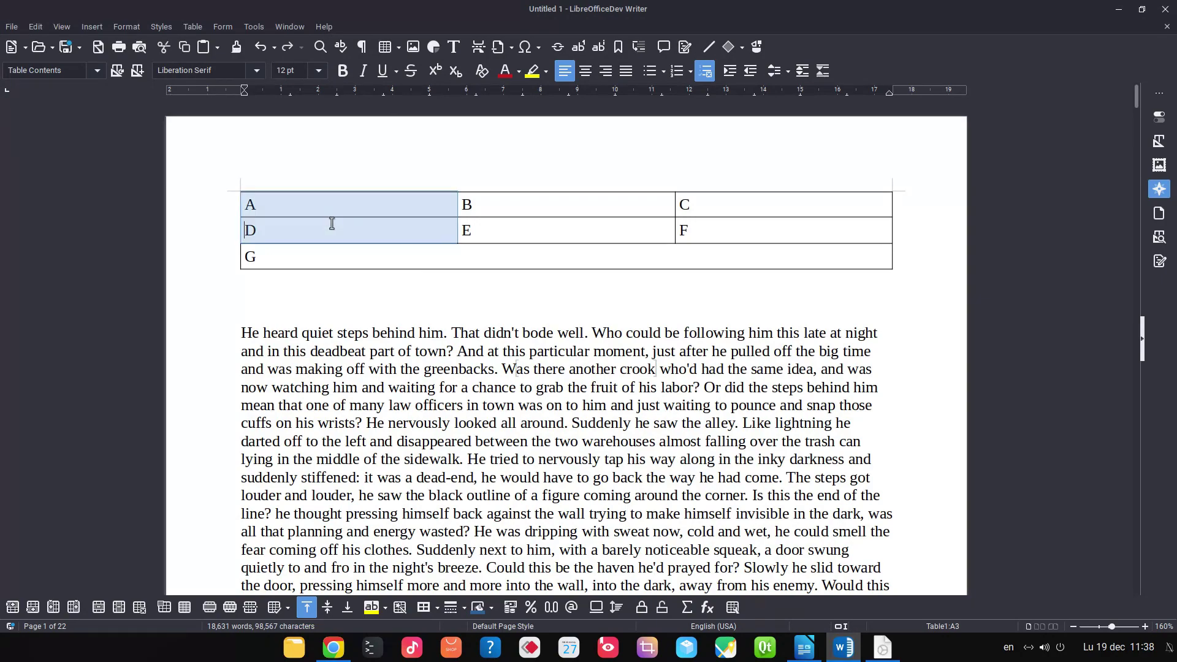
{"action": "right_click", "coordinate": [331, 231]}
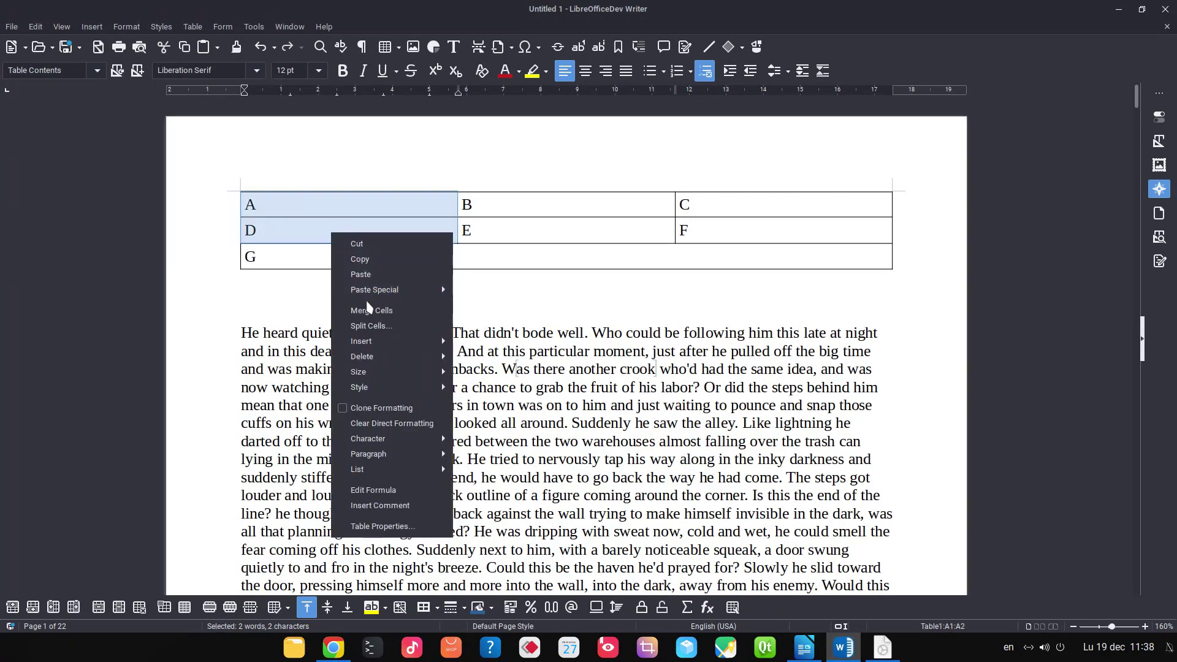
{"action": "left_click", "coordinate": [300, 223]}
{"action": "left_click", "coordinate": [310, 224]}
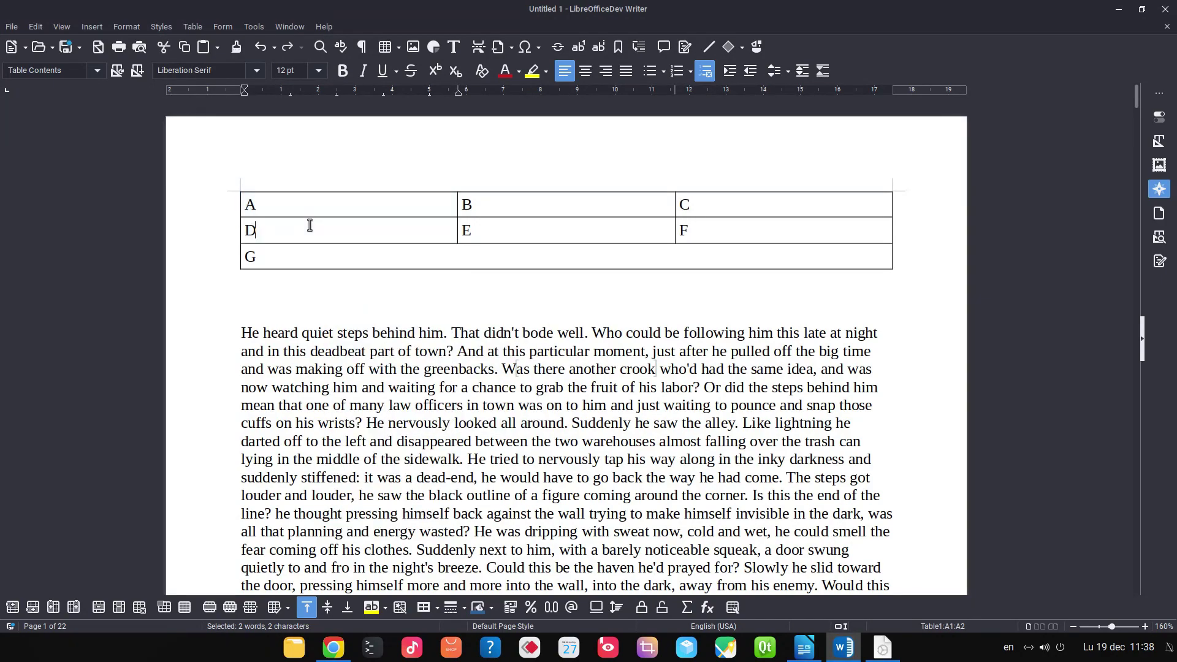
{"action": "right_click", "coordinate": [312, 233]}
{"action": "mouse_move", "coordinate": [347, 312]}
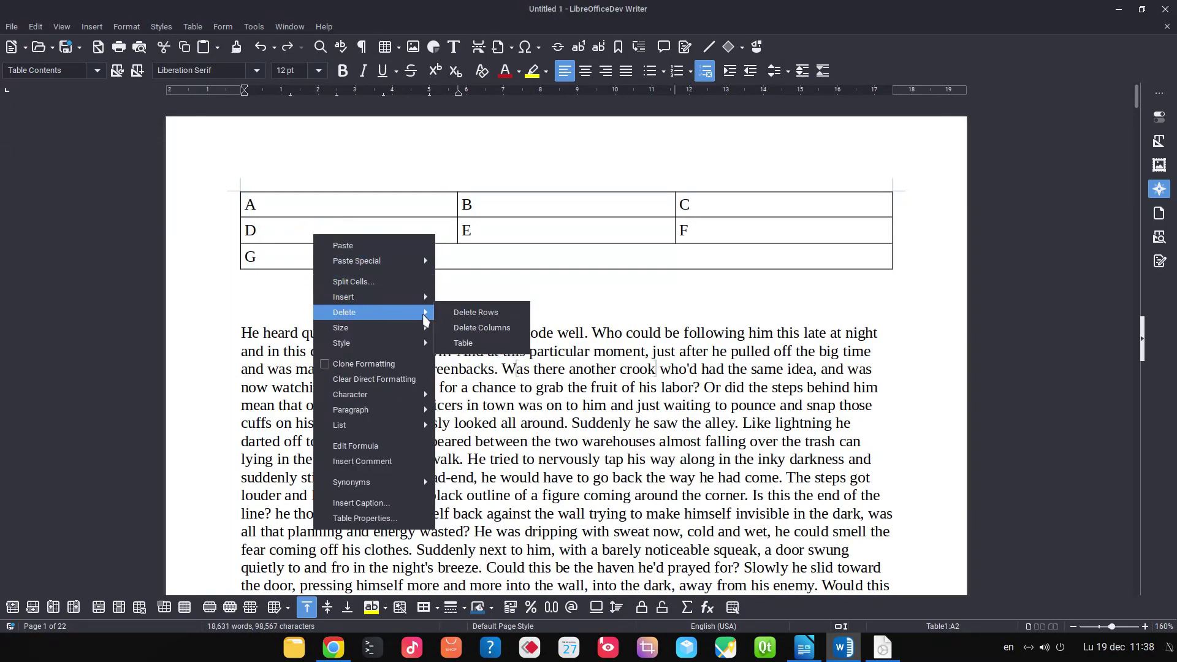
{"action": "left_click", "coordinate": [478, 328]}
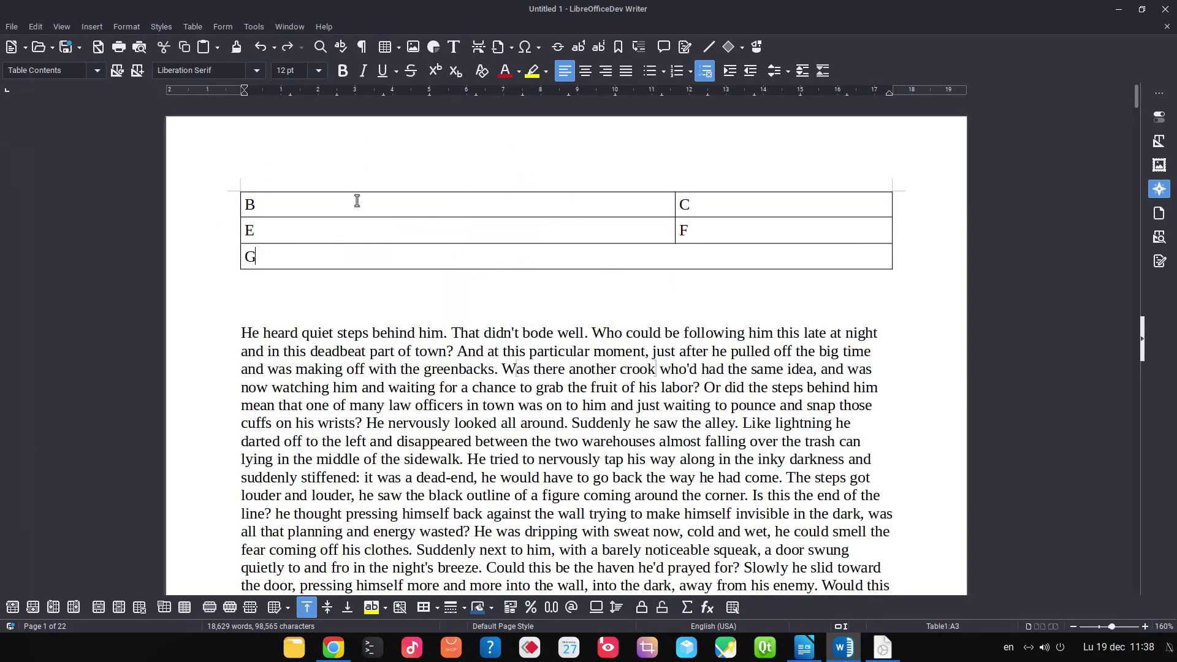
{"action": "left_click_drag", "start_coordinate": [787, 201], "coordinate": [791, 223]}
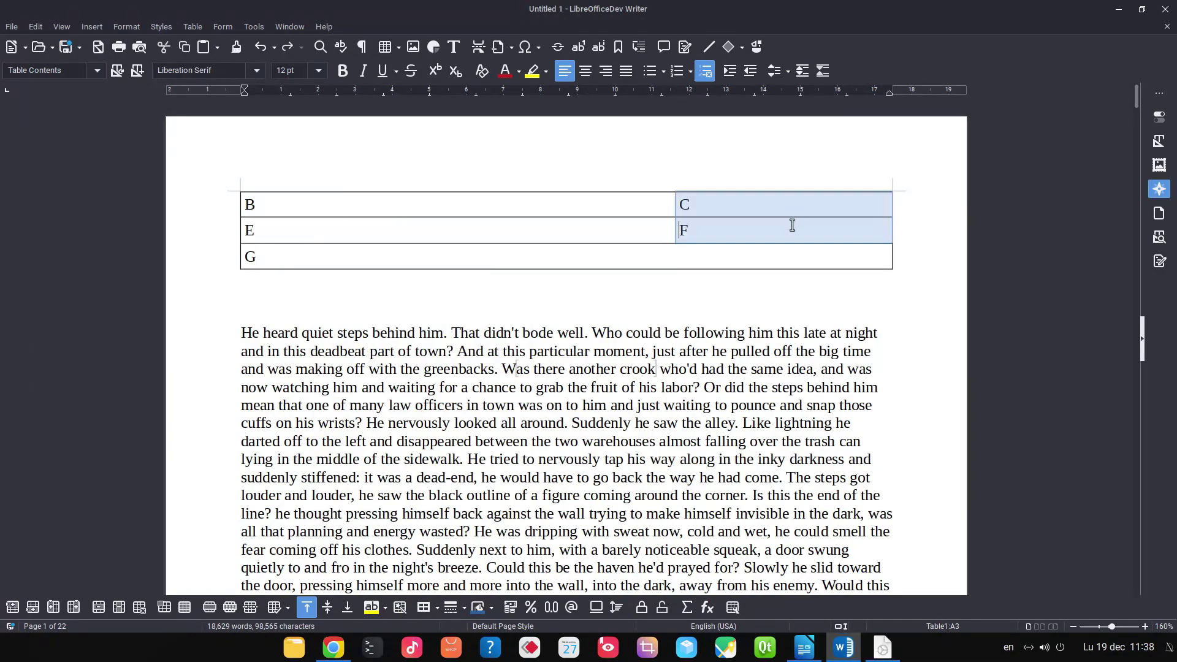
{"action": "right_click", "coordinate": [709, 207]}
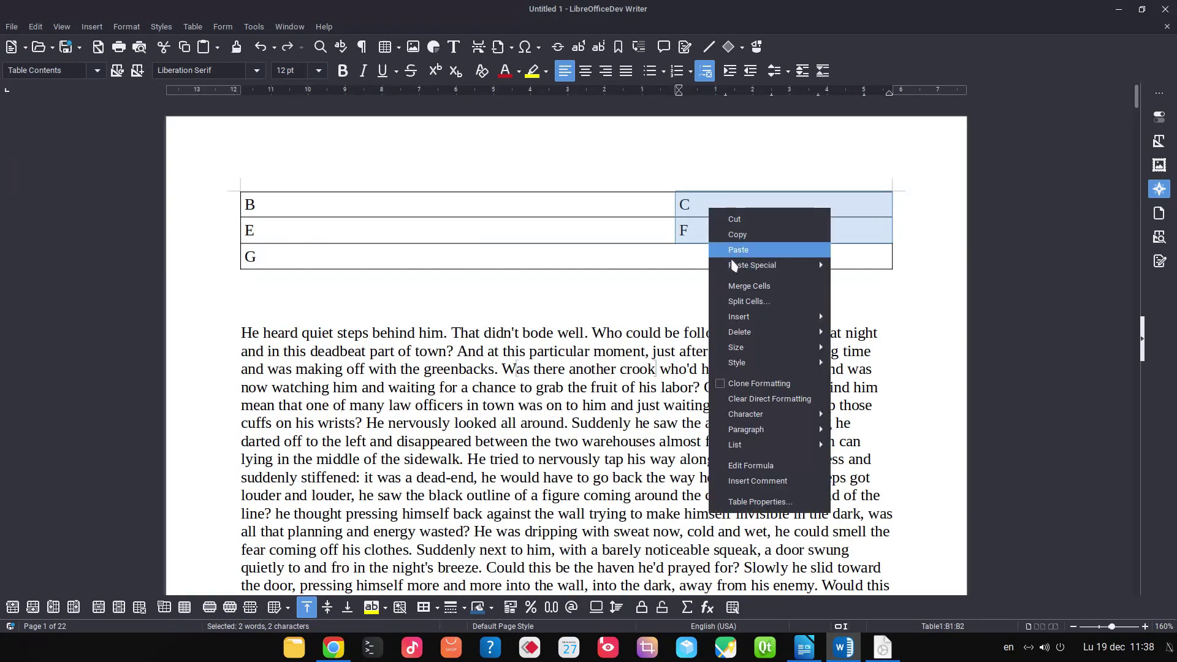
{"action": "mouse_move", "coordinate": [755, 332]}
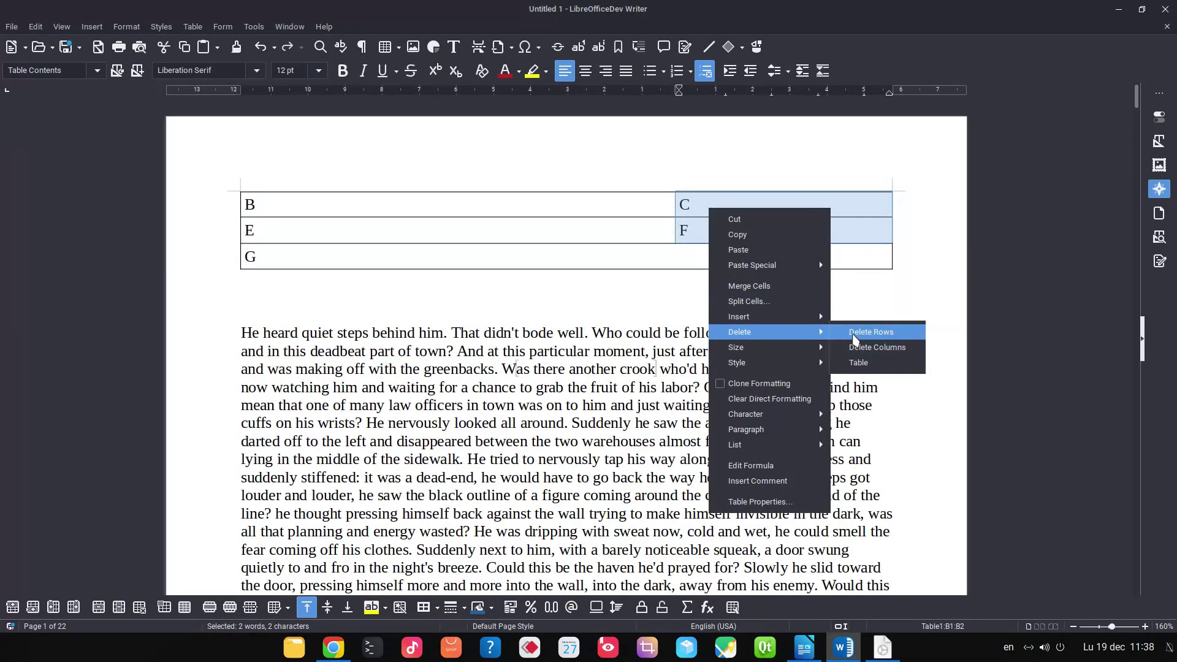
{"action": "left_click", "coordinate": [856, 347]}
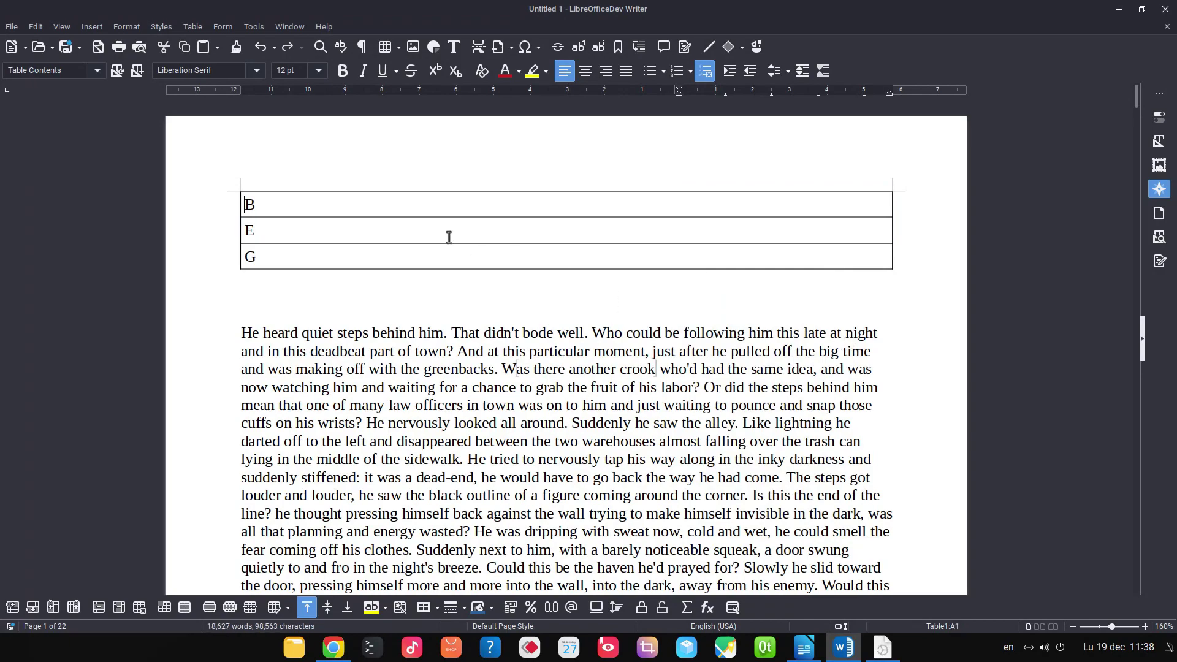